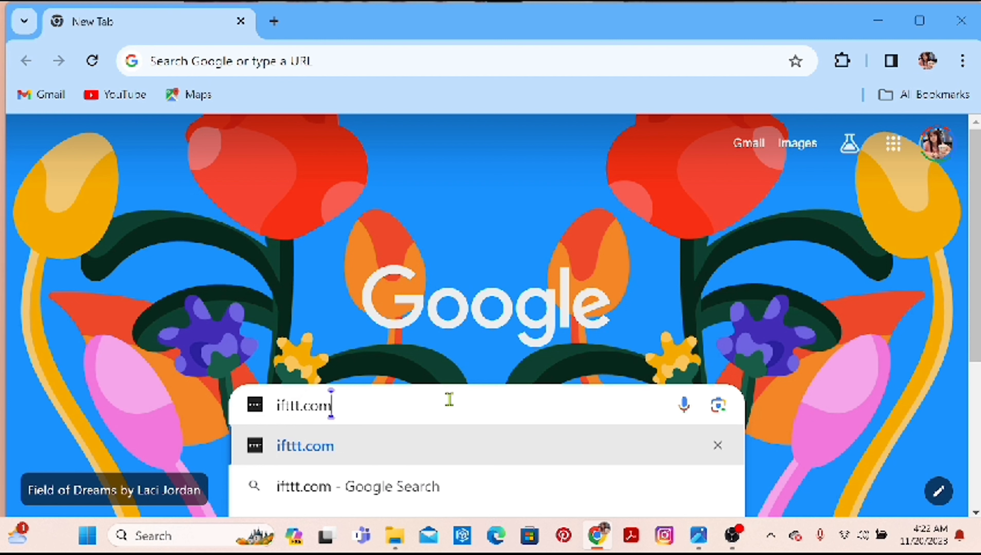
Open ifttt.com and search its Explore page for facebook.
{"action": "type", "text": "\\"}
{"action": "key", "text": "Return"}
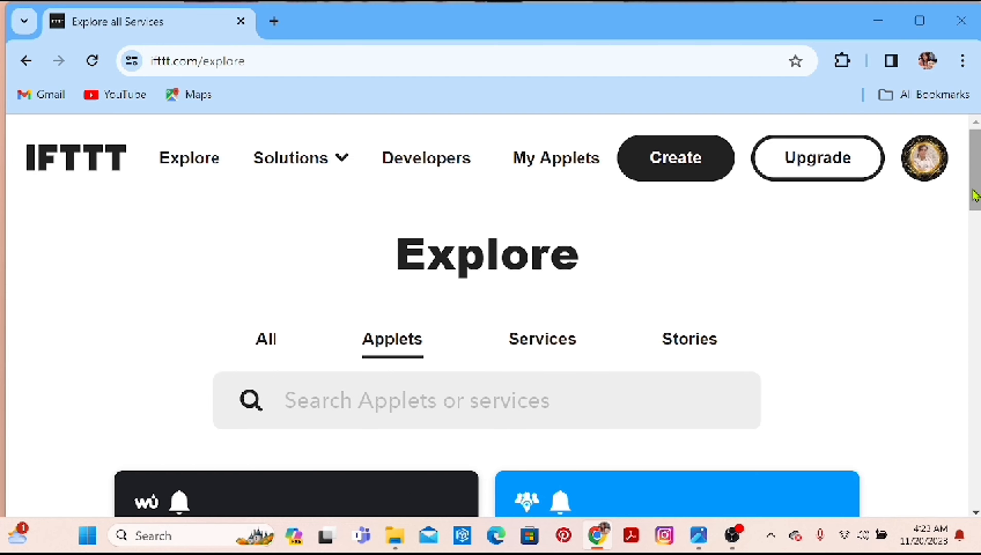
{"action": "left_click_drag", "start_coordinate": [977, 190], "coordinate": [977, 222]}
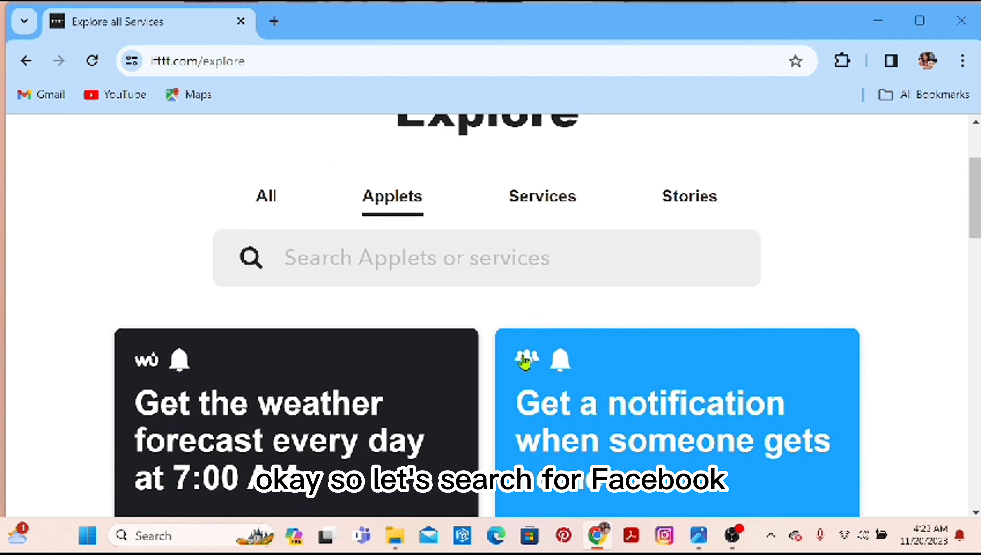
{"action": "left_click", "coordinate": [310, 255]}
{"action": "type", "text": "f"}
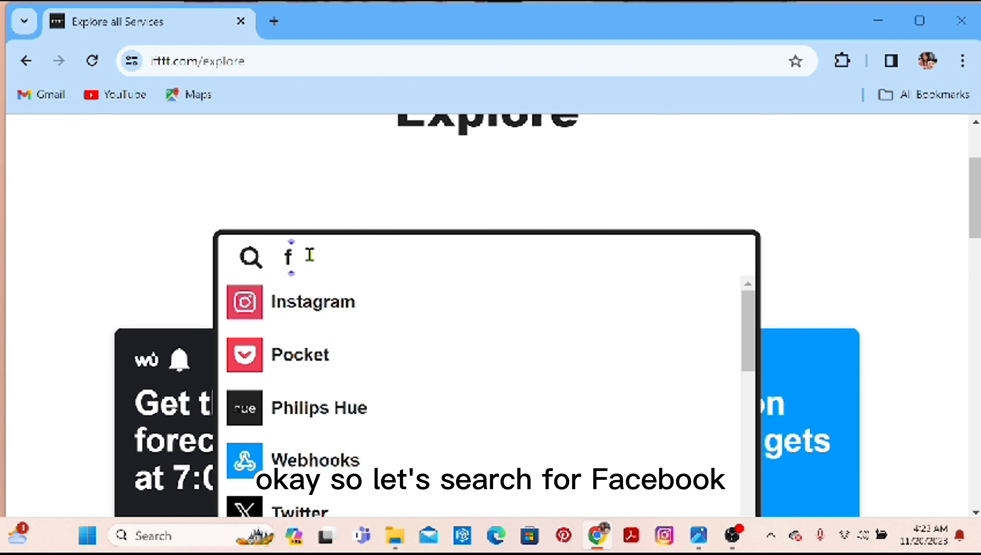
{"action": "type", "text": "acebook"}
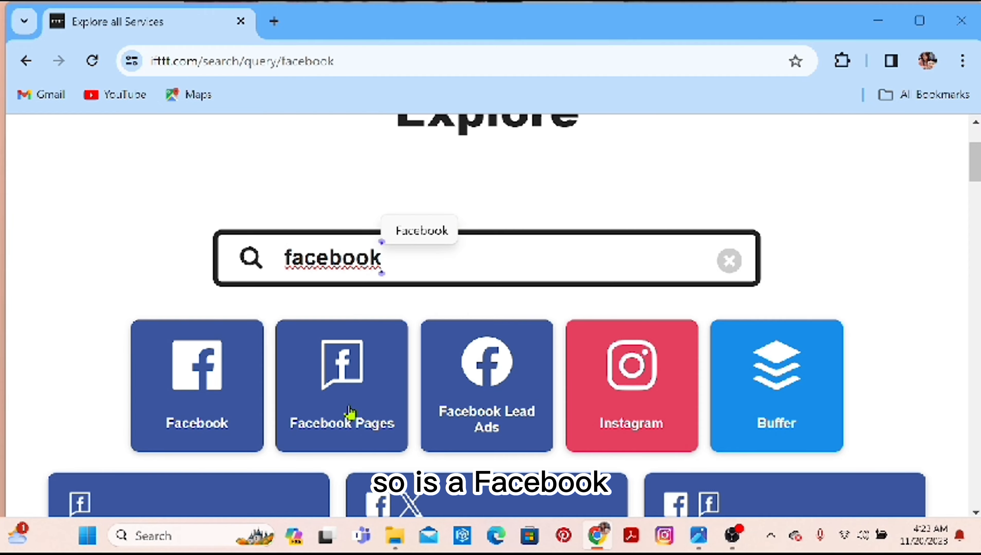
Open the Facebook service page from the search results and look through its popular workflows and automations.
{"action": "left_click", "coordinate": [234, 418]}
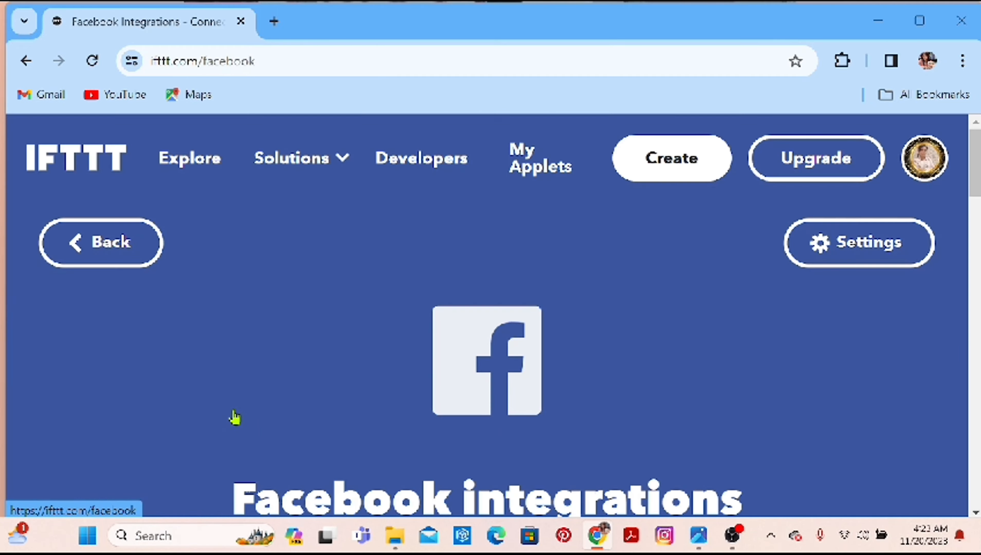
{"action": "scroll", "coordinate": [965, 190], "scroll_direction": "down", "scroll_amount": 10}
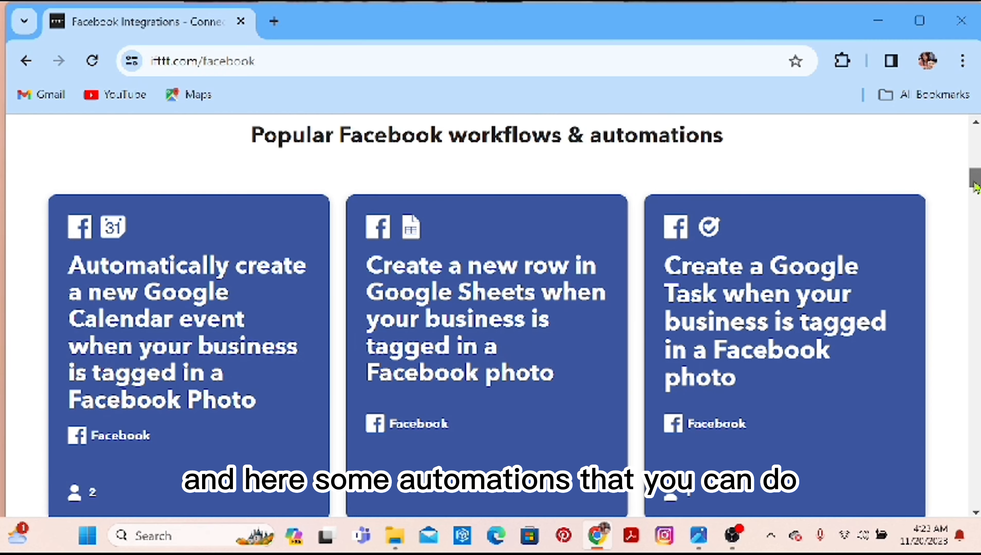
{"action": "left_click_drag", "start_coordinate": [976, 187], "coordinate": [976, 189]}
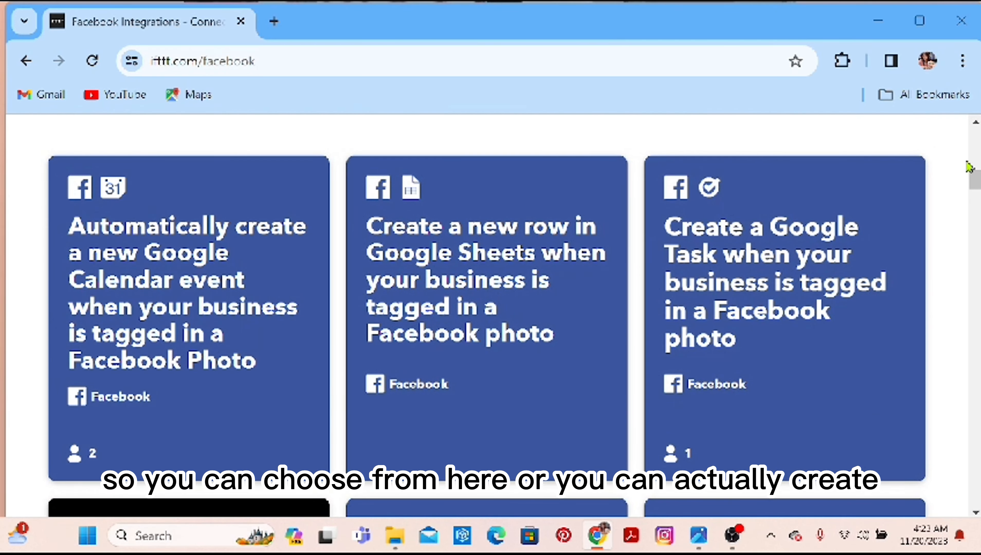
{"action": "mouse_move", "coordinate": [976, 187]}
{"action": "left_mouse_down"}
{"action": "mouse_move", "coordinate": [976, 170]}
{"action": "mouse_move", "coordinate": [977, 194]}
{"action": "left_mouse_up"}
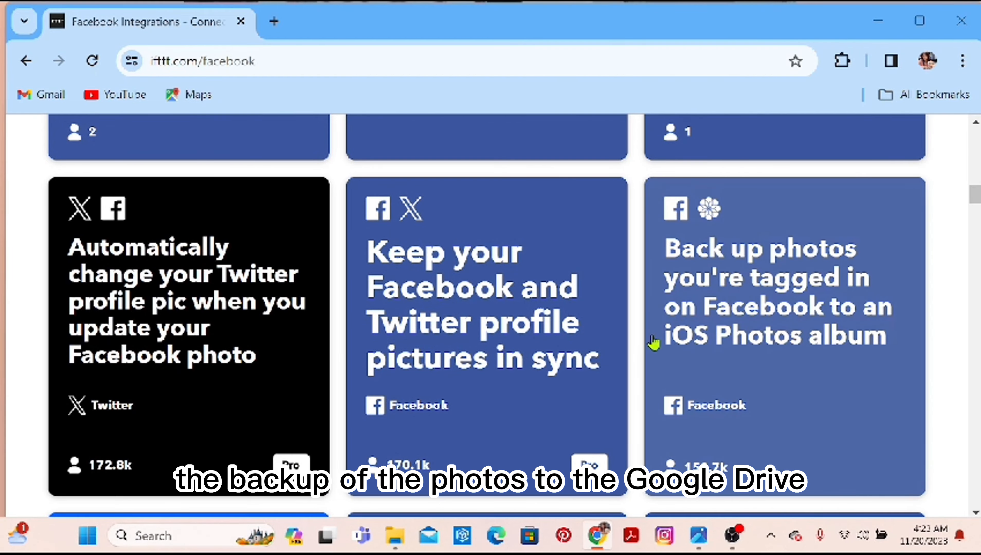
{"action": "left_click_drag", "start_coordinate": [976, 195], "coordinate": [977, 317]}
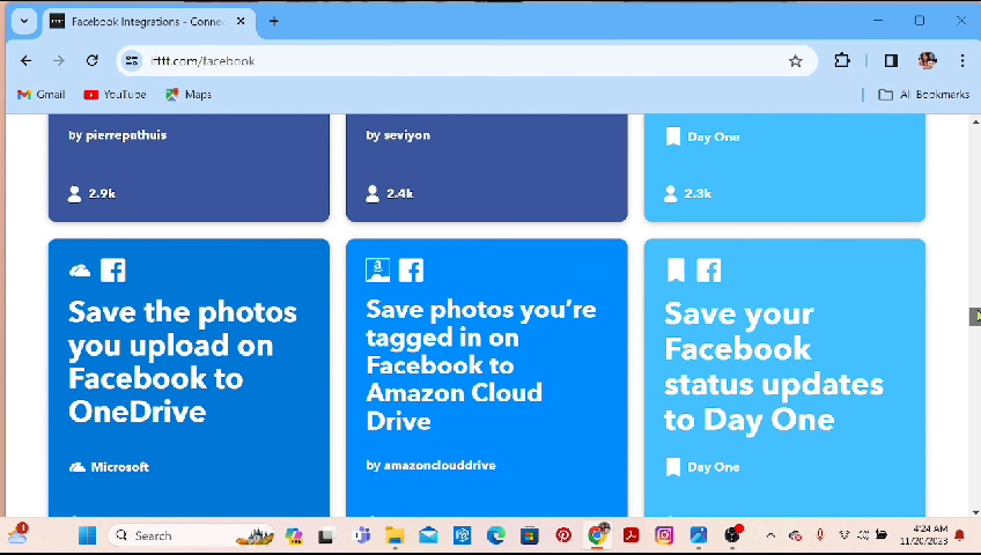
{"action": "left_click_drag", "start_coordinate": [976, 317], "coordinate": [977, 155]}
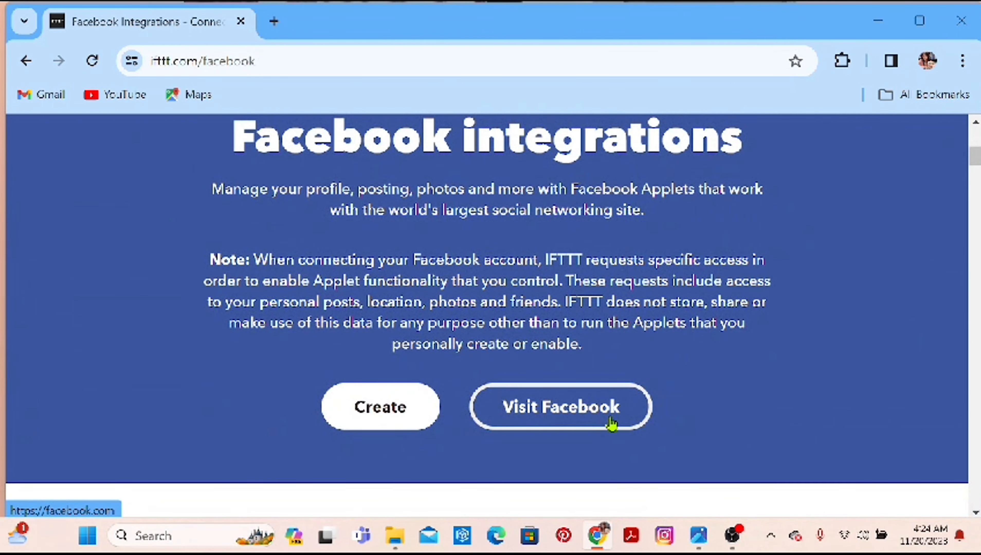
Start creating a new applet from the Facebook integrations page and begin adding its If This trigger.
{"action": "left_click", "coordinate": [404, 408]}
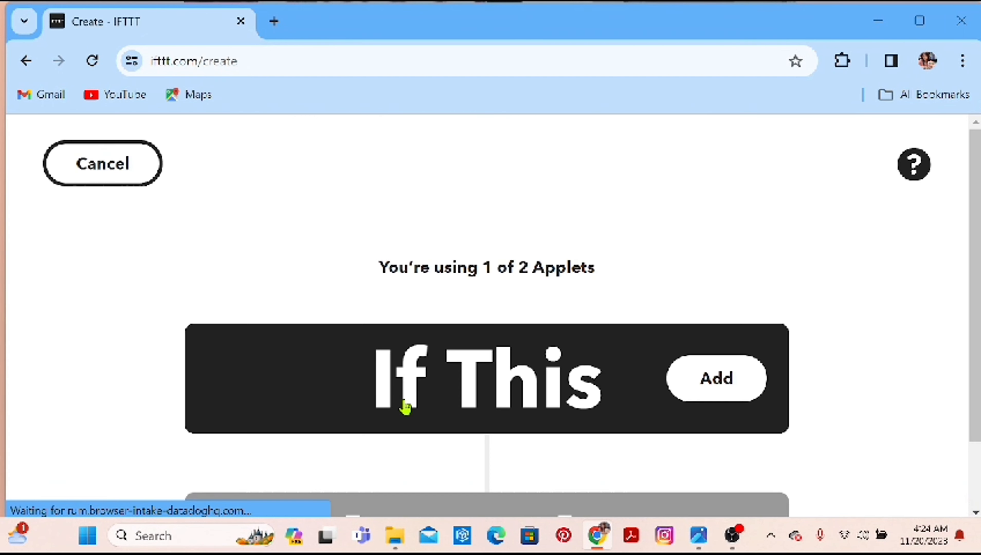
{"action": "scroll", "coordinate": [969, 227], "scroll_direction": "down", "scroll_amount": 2}
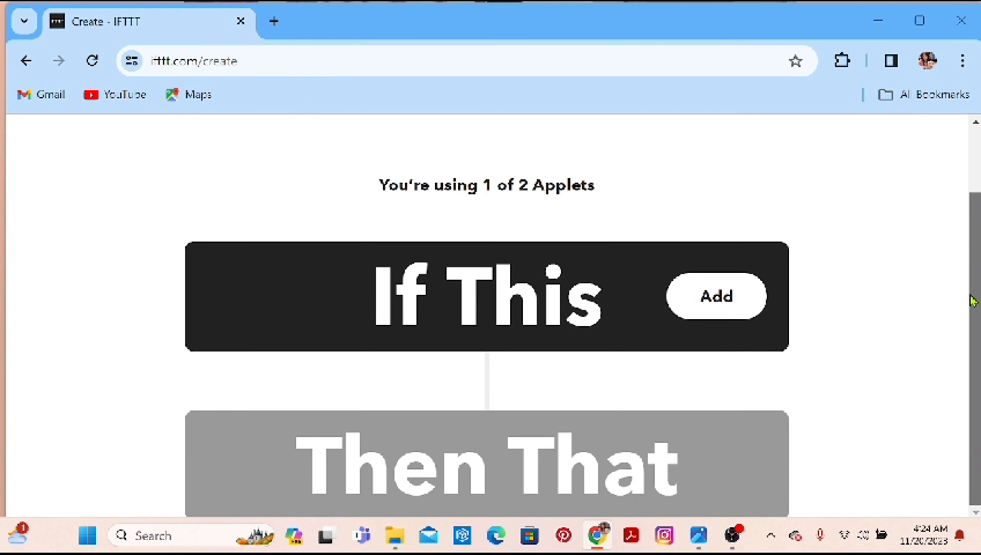
{"action": "left_click", "coordinate": [733, 299]}
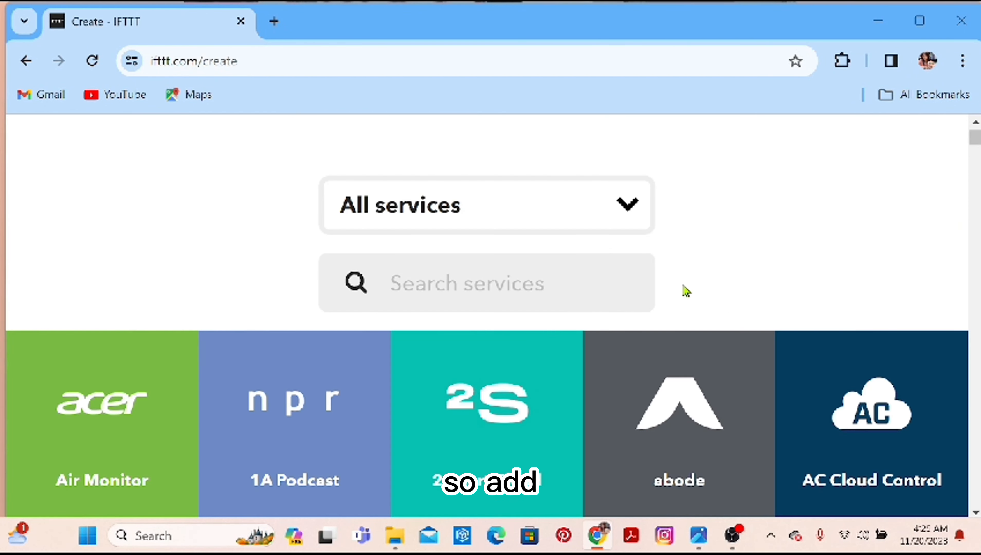
Search the trigger services for facebook and choose the Facebook service.
{"action": "left_click", "coordinate": [507, 212]}
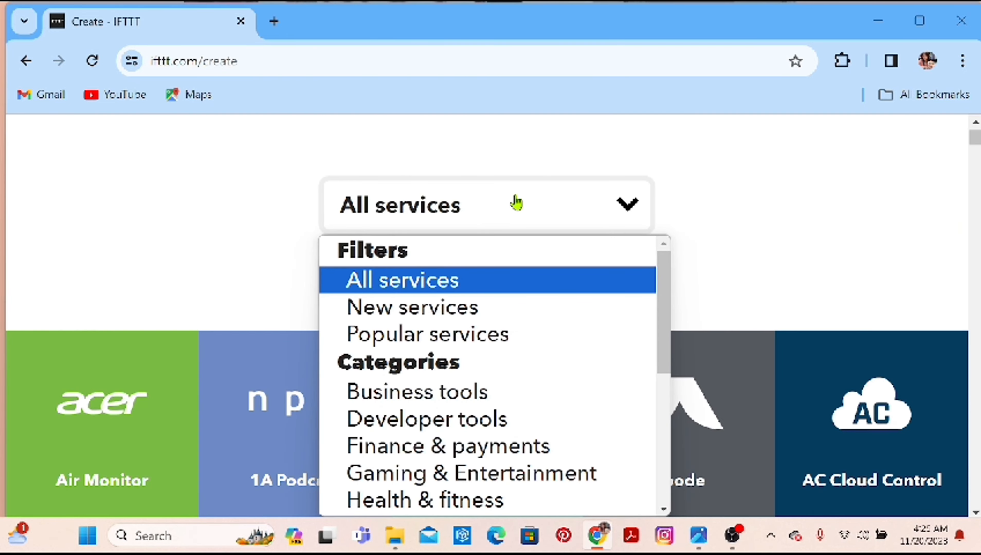
{"action": "left_click", "coordinate": [777, 228]}
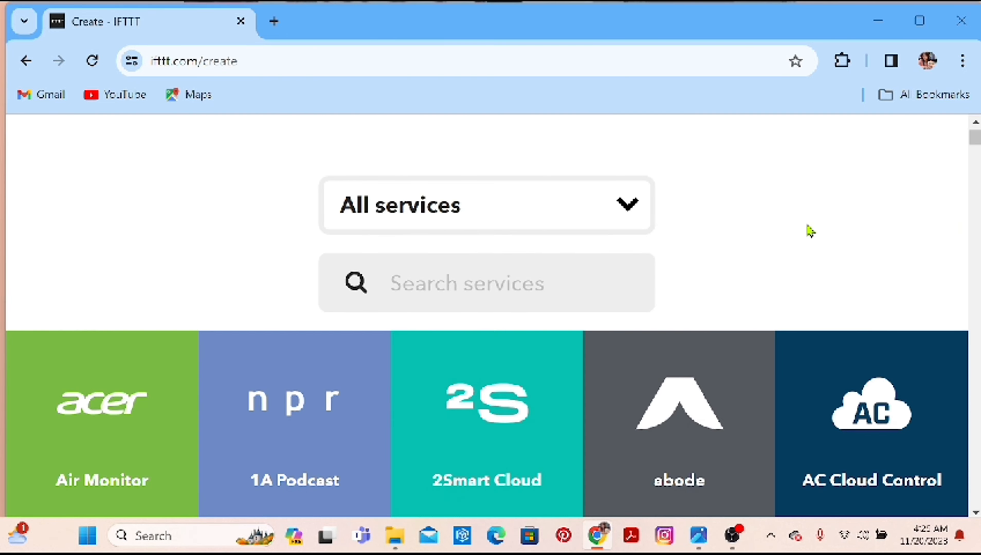
{"action": "left_click", "coordinate": [527, 288]}
{"action": "type", "text": "face"}
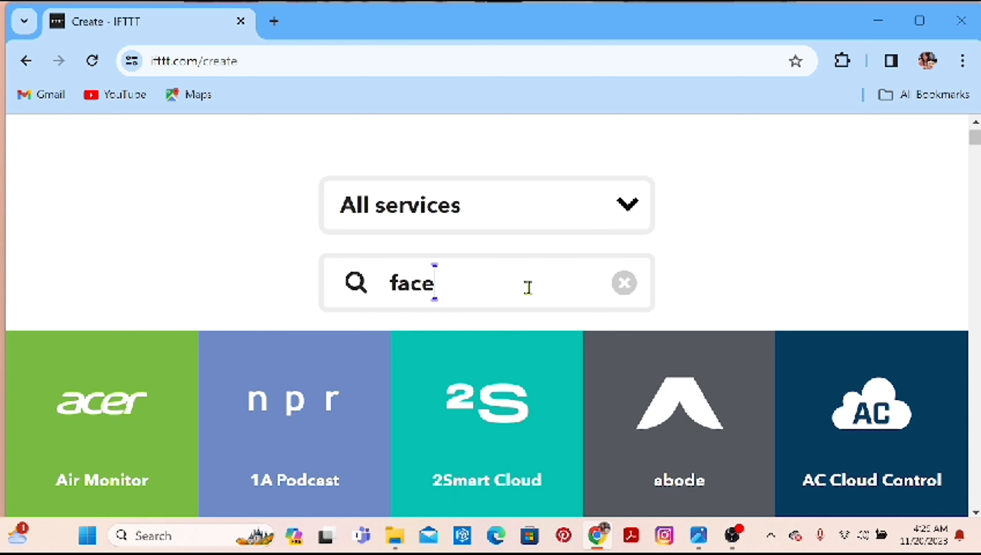
{"action": "type", "text": "book"}
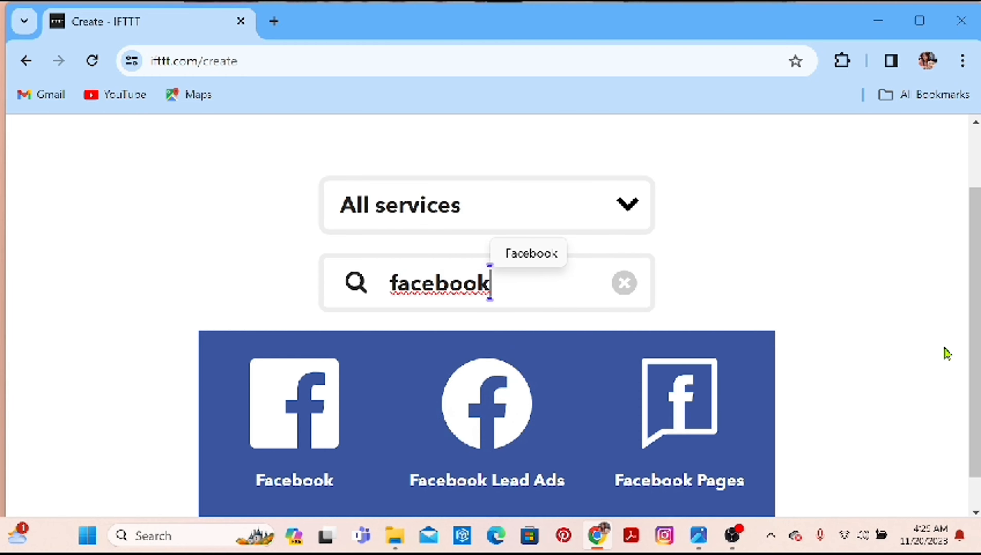
{"action": "scroll", "coordinate": [973, 389], "scroll_direction": "down", "scroll_amount": 1}
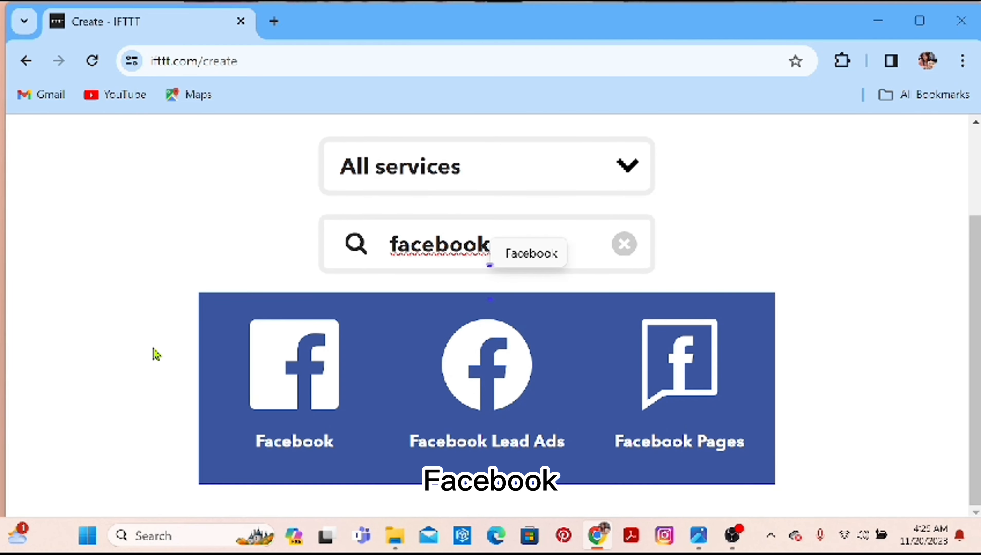
{"action": "left_click", "coordinate": [318, 405]}
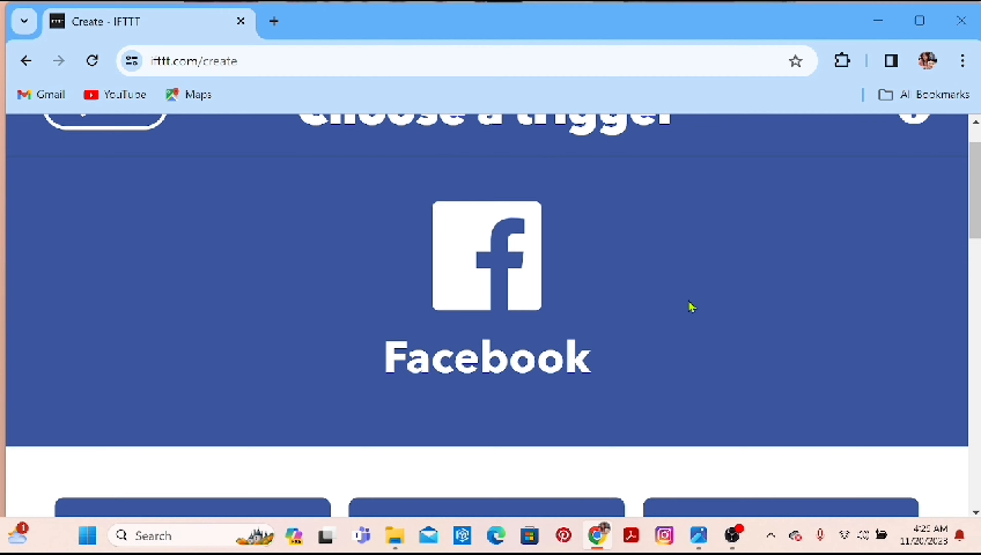
Choose the New photo post by you trigger and create it with the already selected Facebook account.
{"action": "left_click_drag", "start_coordinate": [978, 201], "coordinate": [978, 344]}
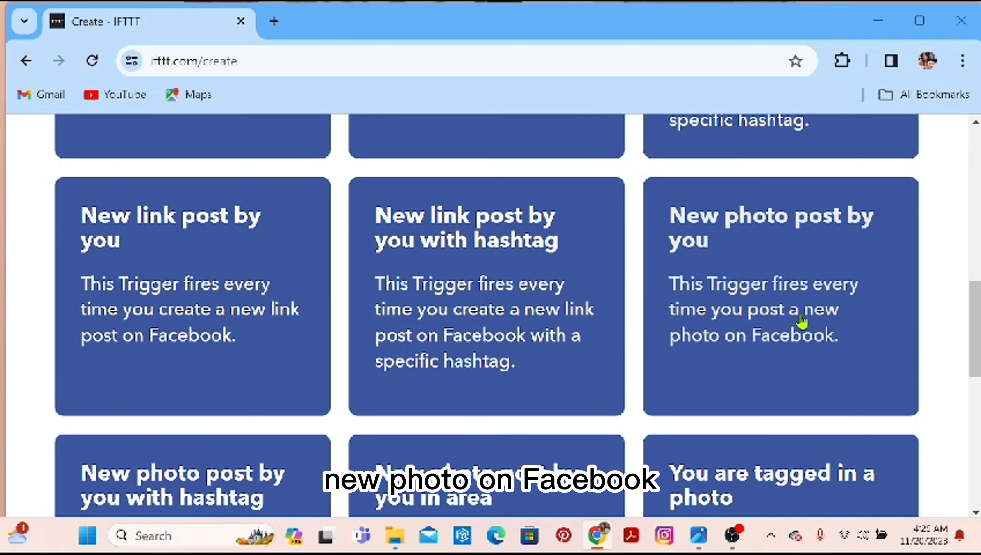
{"action": "left_click", "coordinate": [858, 314]}
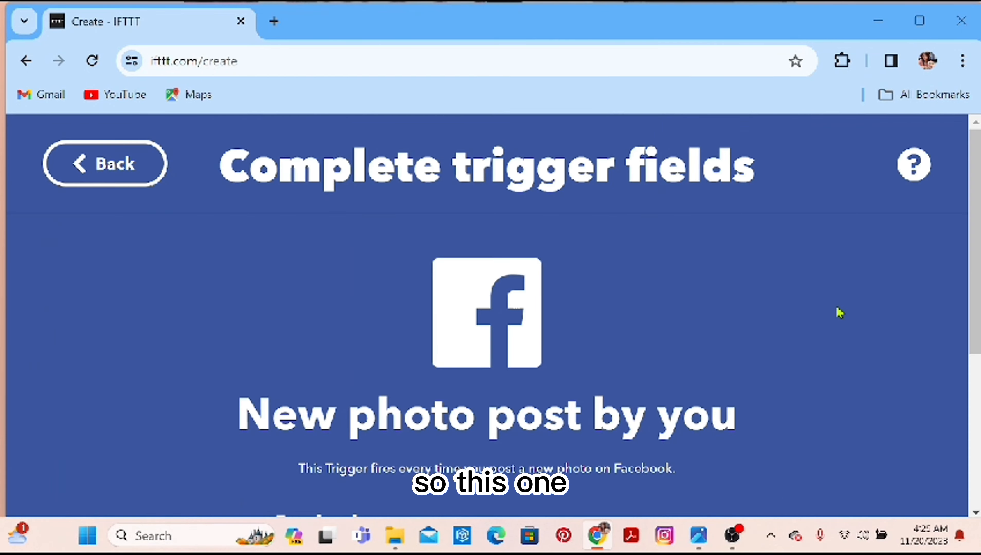
{"action": "scroll", "coordinate": [968, 339], "scroll_direction": "down", "scroll_amount": 5}
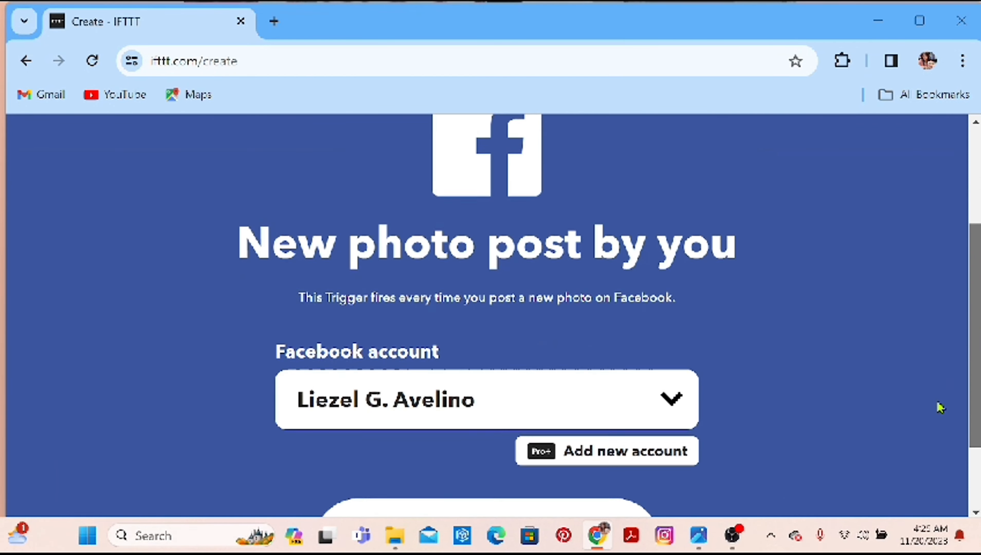
{"action": "scroll", "coordinate": [917, 439], "scroll_direction": "down", "scroll_amount": 2}
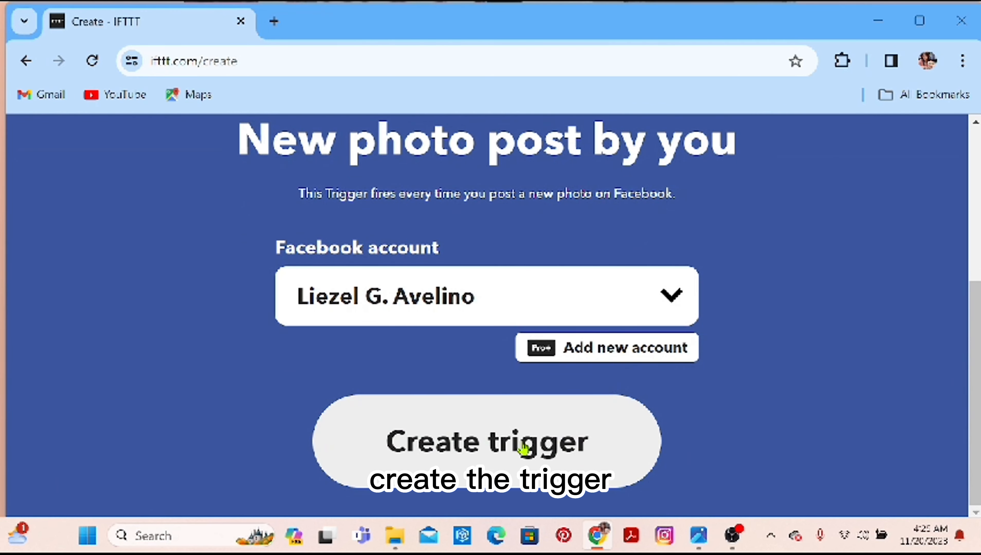
{"action": "left_click", "coordinate": [508, 447]}
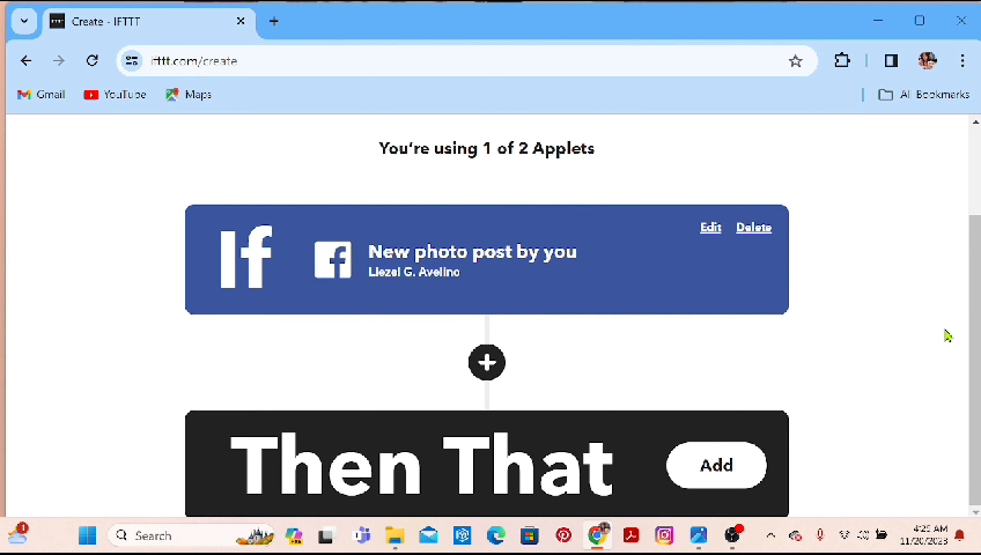
Add the Then That part of the applet, search the services for google dr and choose Google Drive.
{"action": "left_click", "coordinate": [717, 470]}
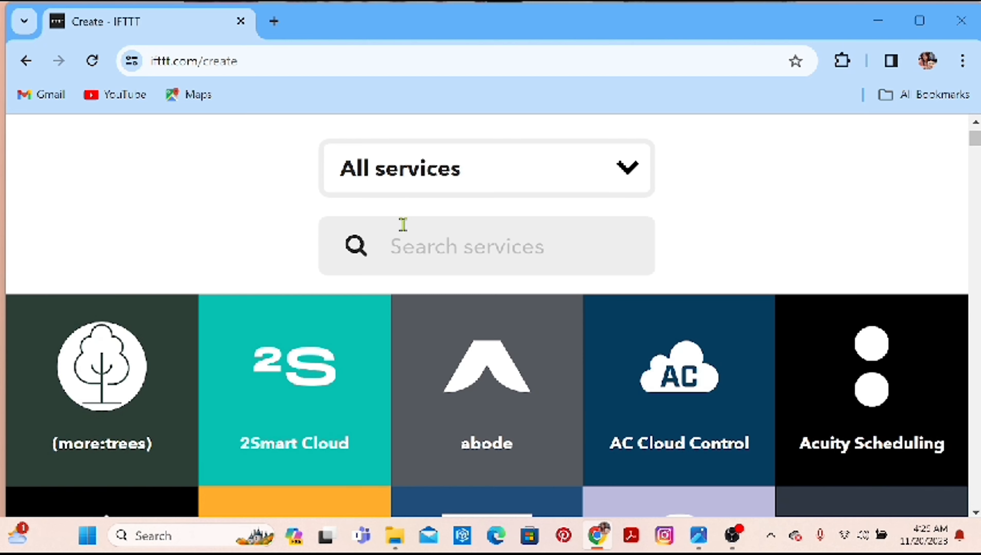
{"action": "left_click", "coordinate": [392, 231]}
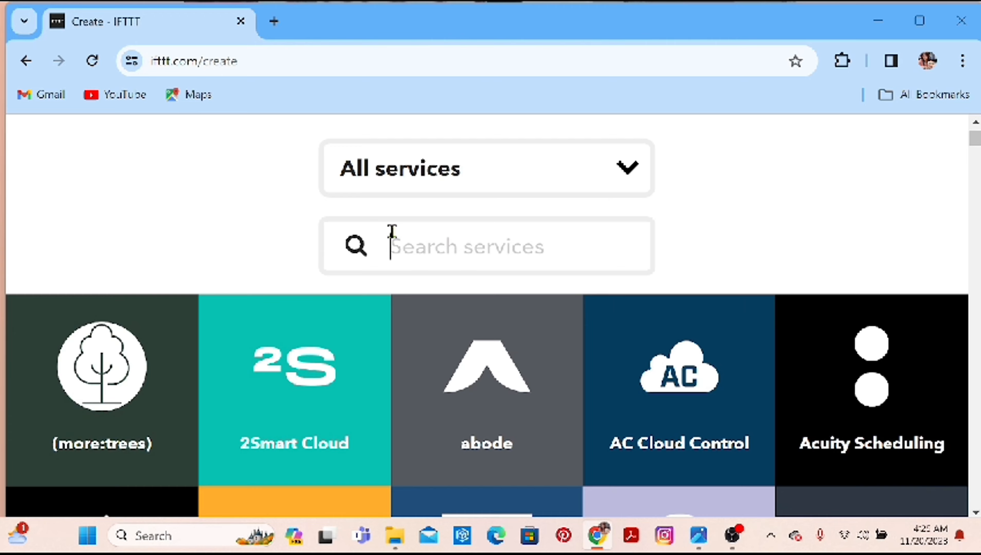
{"action": "type", "text": "goog"}
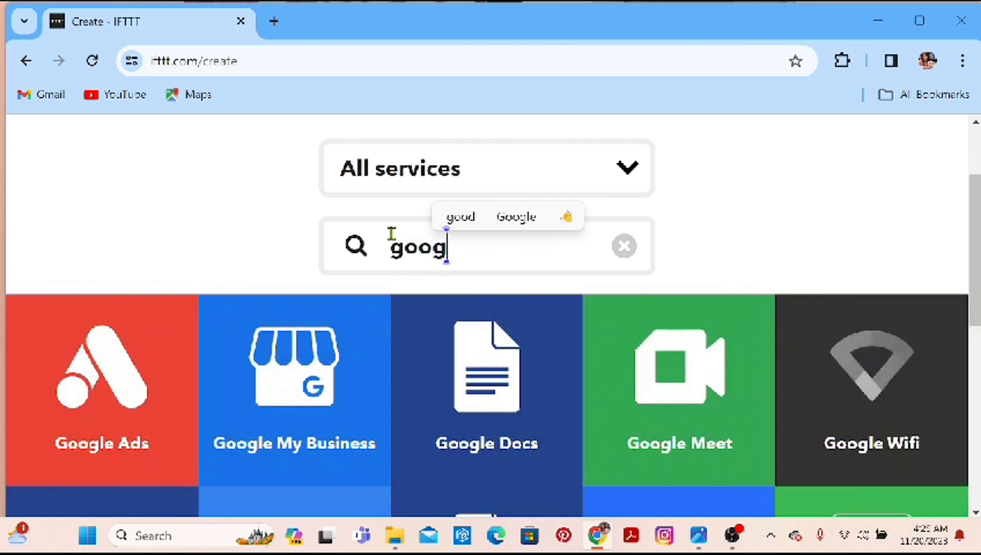
{"action": "type", "text": "le "}
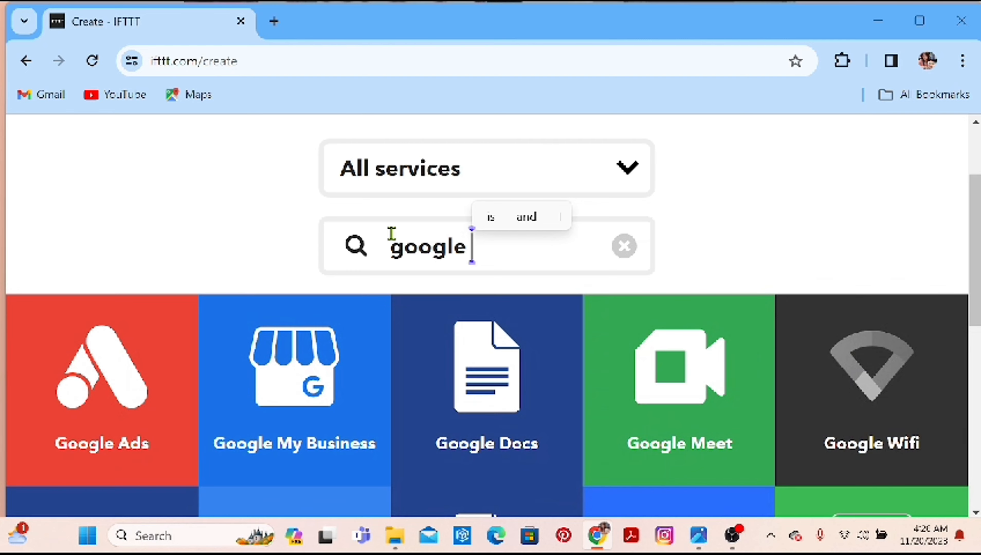
{"action": "type", "text": "dr"}
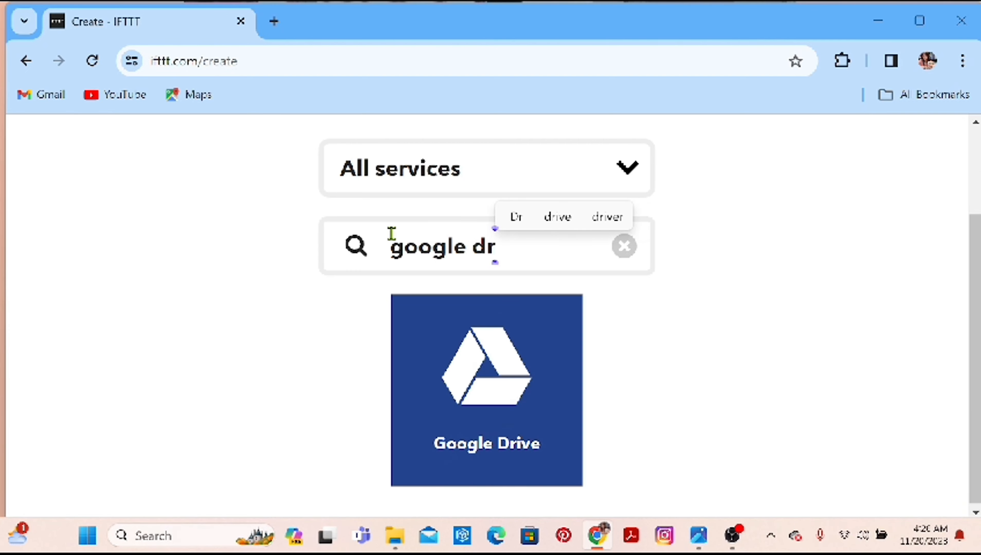
{"action": "left_click", "coordinate": [528, 372]}
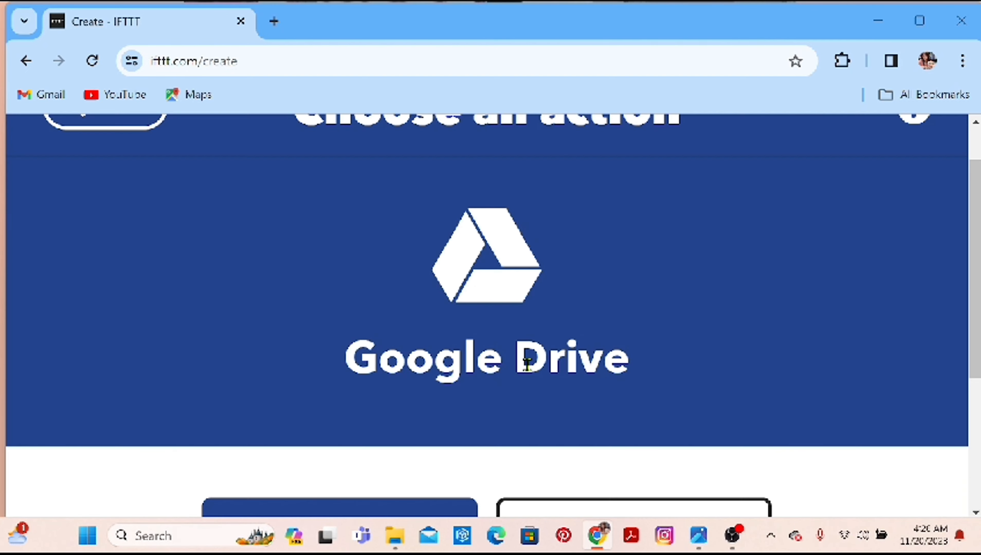
Choose the Upload file from URL action for Google Drive.
{"action": "scroll", "coordinate": [958, 427], "scroll_direction": "down", "scroll_amount": 4}
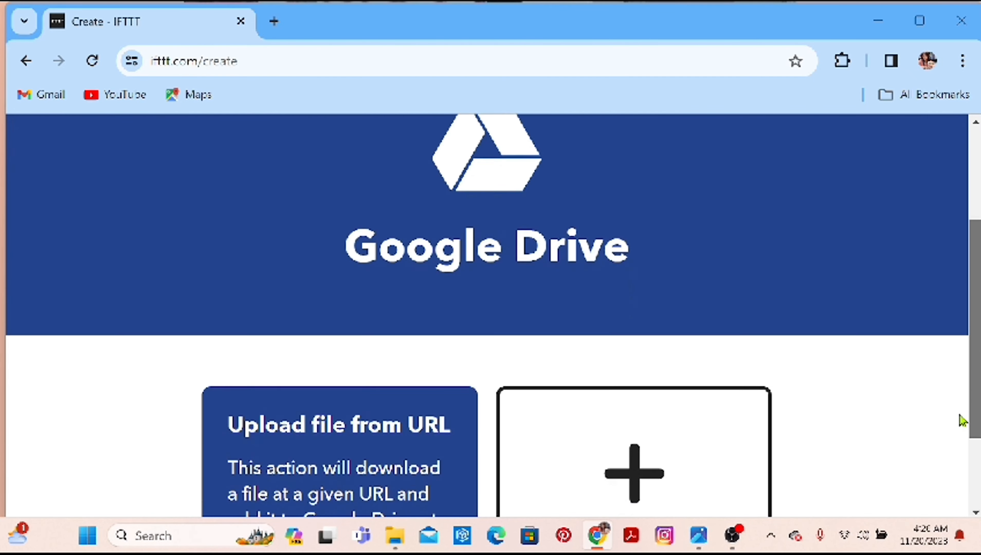
{"action": "scroll", "coordinate": [955, 465], "scroll_direction": "down", "scroll_amount": 1}
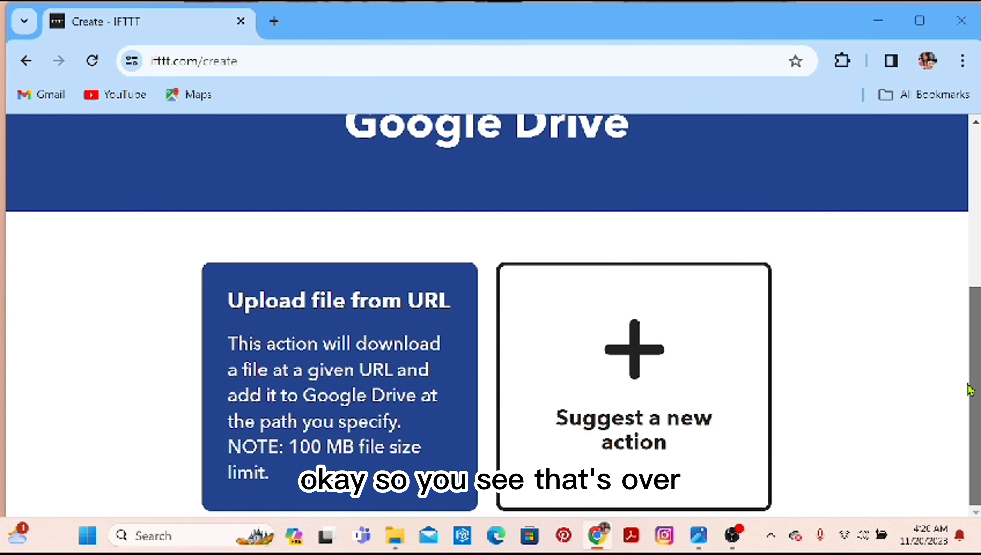
{"action": "left_click", "coordinate": [413, 357]}
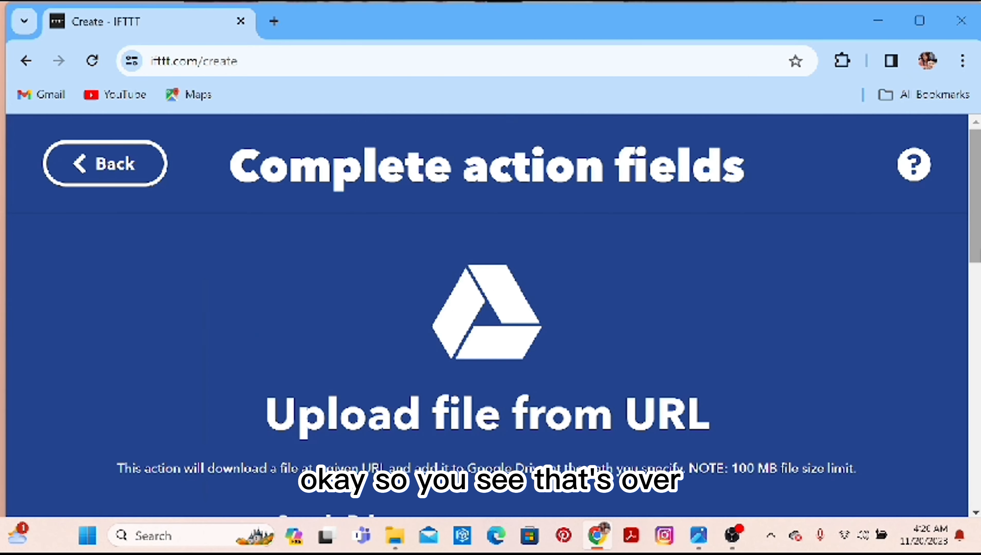
Replace the Caption ingredient in the upload action's file name with the text Facebook Photos.
{"action": "left_click_drag", "start_coordinate": [971, 215], "coordinate": [980, 352]}
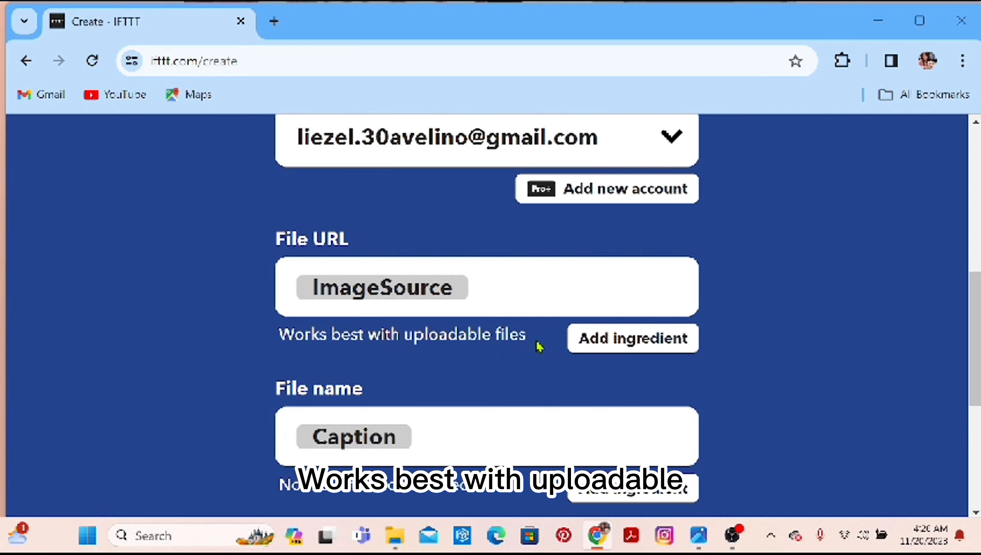
{"action": "left_click_drag", "start_coordinate": [972, 333], "coordinate": [976, 408]}
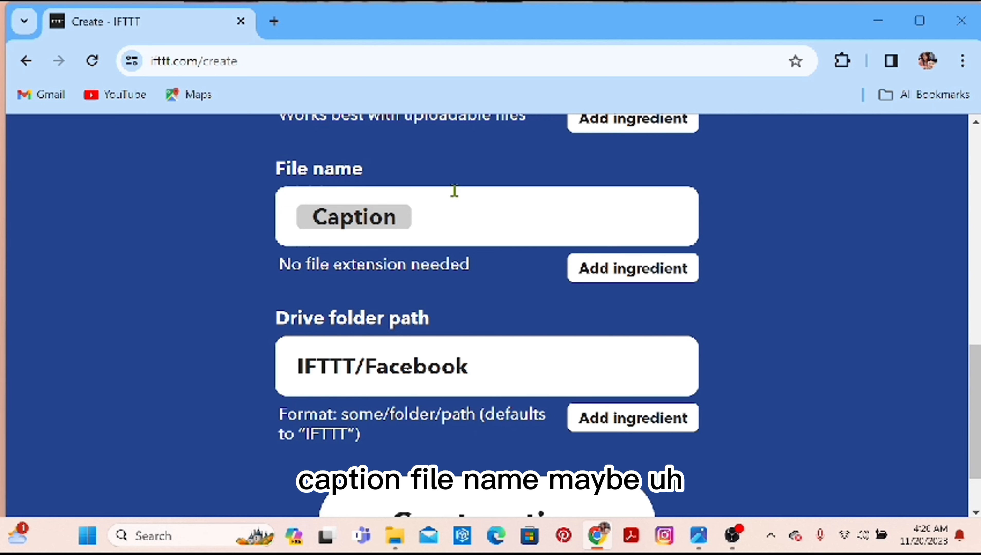
{"action": "left_click", "coordinate": [412, 217]}
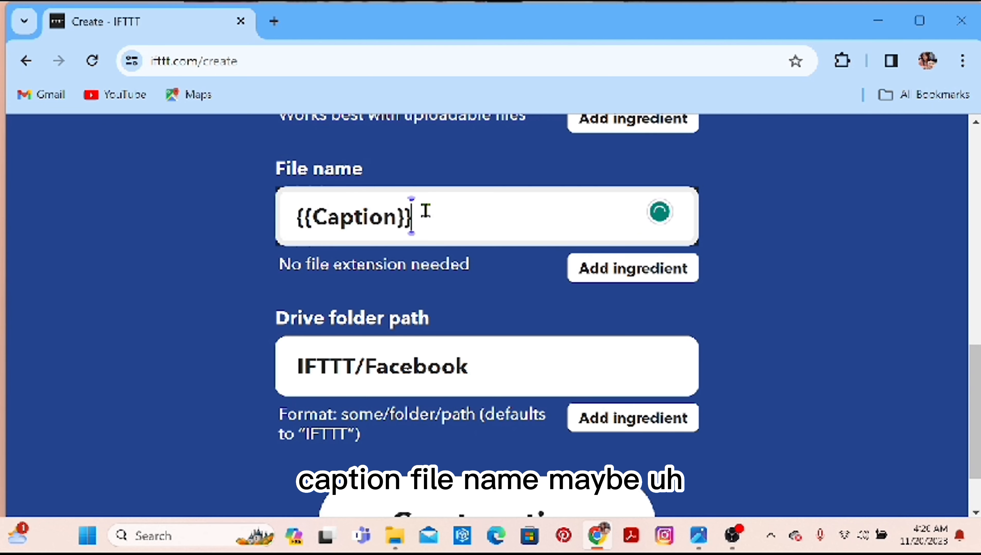
{"action": "key", "text": "BackSpace"}
{"action": "key", "text": "BackSpace"}
{"action": "key", "text": "BackSpace"}
{"action": "key", "text": "BackSpace"}
{"action": "key", "text": "BackSpace"}
{"action": "key", "text": "BackSpace"}
{"action": "key", "text": "BackSpace"}
{"action": "key", "text": "BackSpace"}
{"action": "key", "text": "BackSpace"}
{"action": "key", "text": "BackSpace"}
{"action": "key", "text": "BackSpace"}
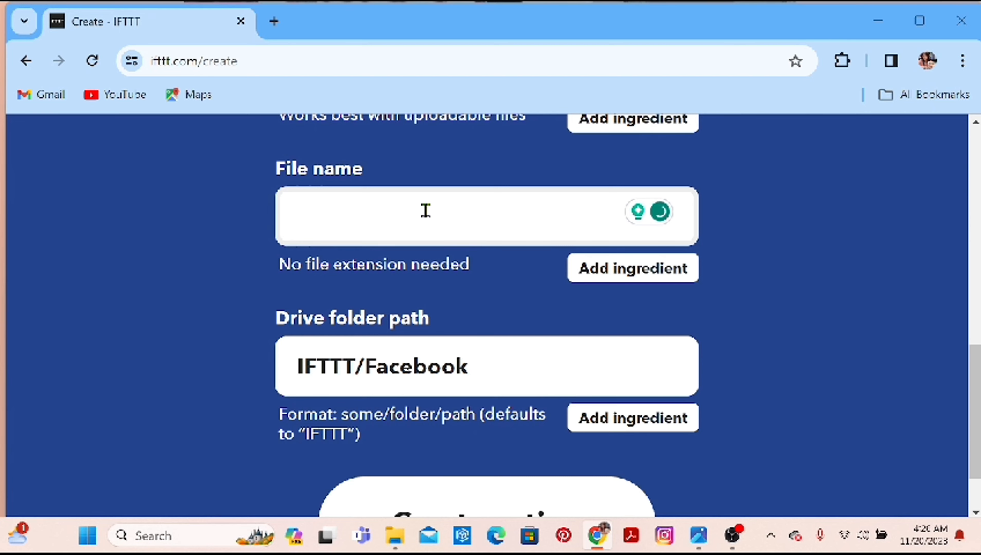
{"action": "type", "text": "Face"}
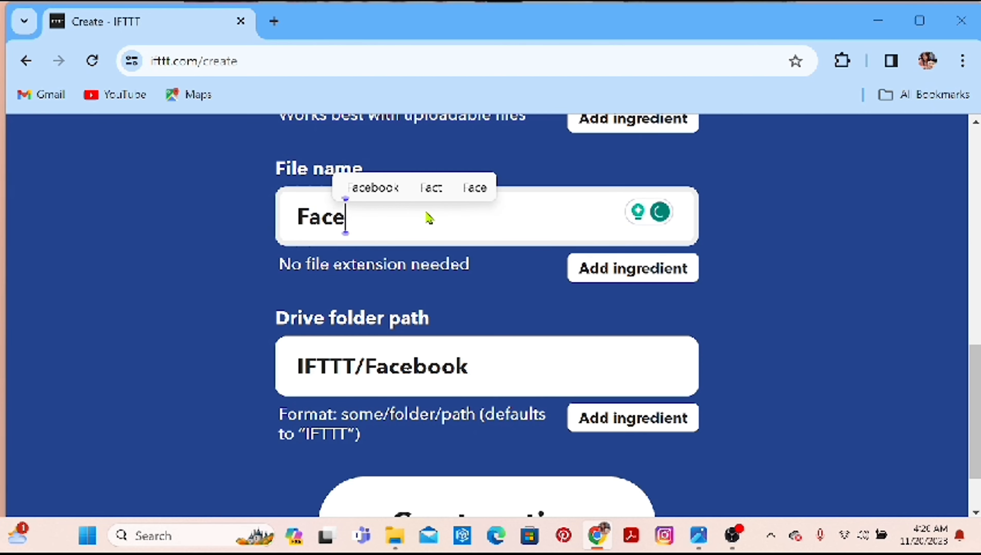
{"action": "type", "text": "book "}
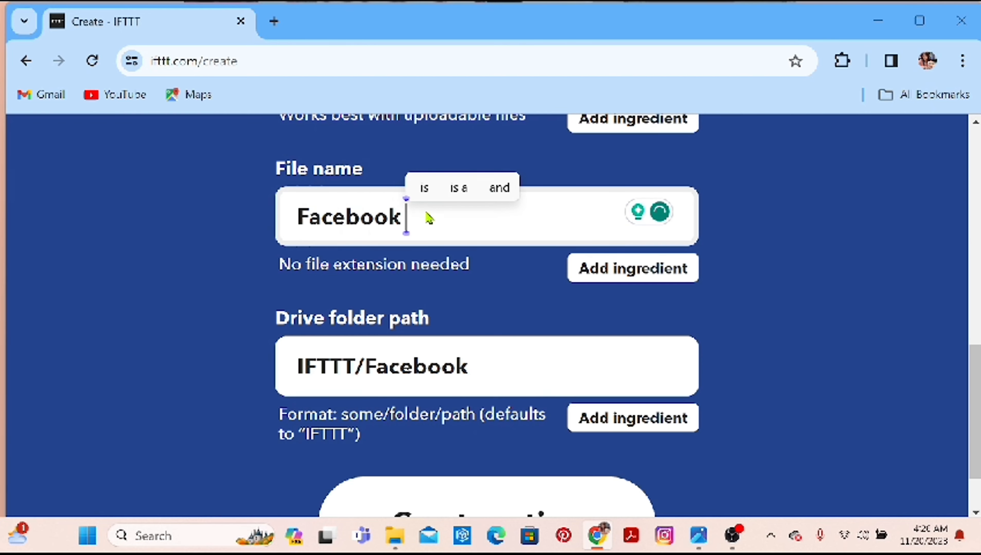
{"action": "type", "text": "Ph"}
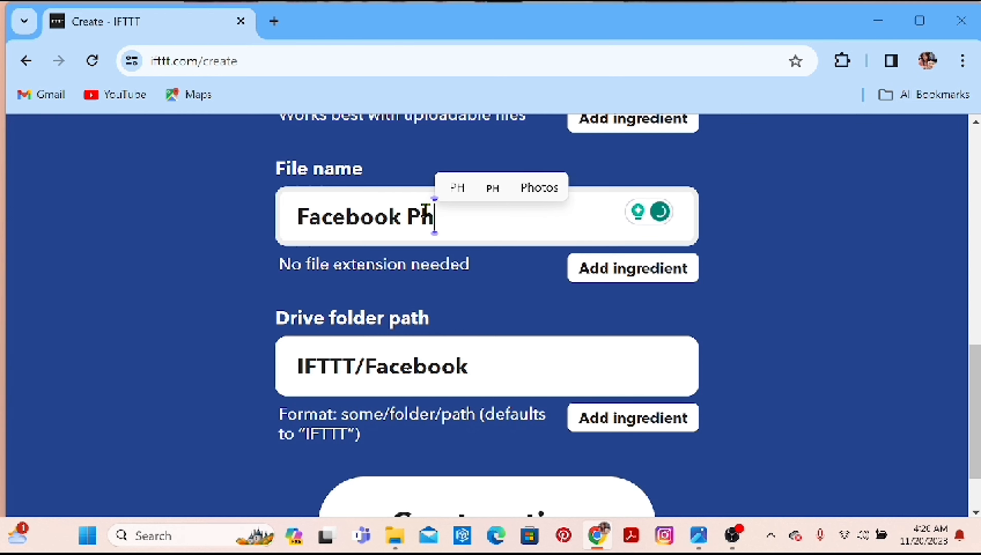
{"action": "type", "text": "otos"}
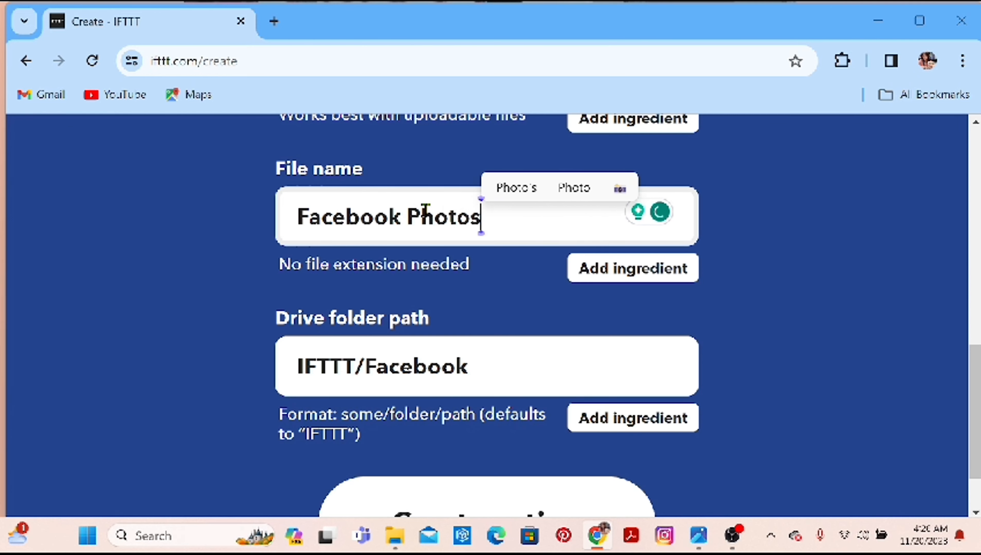
Try adding the From ingredient after Facebook Photos in the file name and remove it again.
{"action": "left_click", "coordinate": [638, 275]}
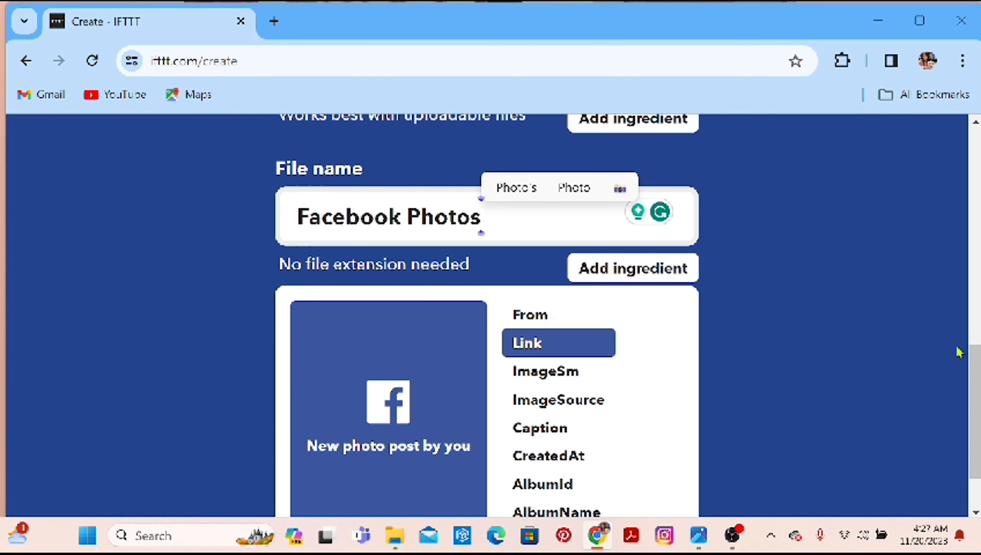
{"action": "scroll", "coordinate": [435, 398], "scroll_direction": "down", "scroll_amount": 2}
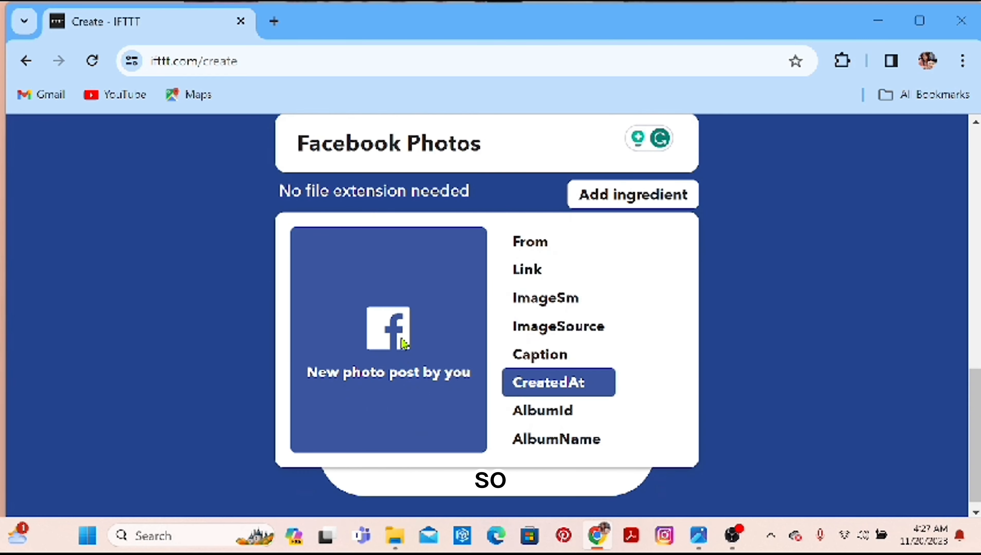
{"action": "left_click", "coordinate": [518, 251]}
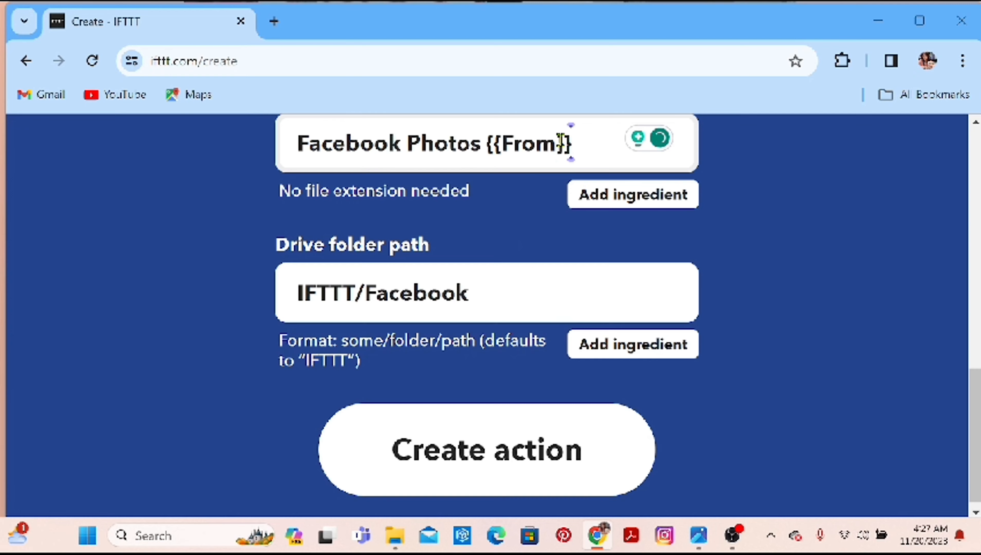
{"action": "key", "text": "BackSpace"}
{"action": "key", "text": "BackSpace"}
{"action": "key", "text": "BackSpace"}
{"action": "key", "text": "BackSpace"}
{"action": "key", "text": "BackSpace"}
{"action": "key", "text": "BackSpace"}
{"action": "key", "text": "BackSpace"}
{"action": "key", "text": "BackSpace"}
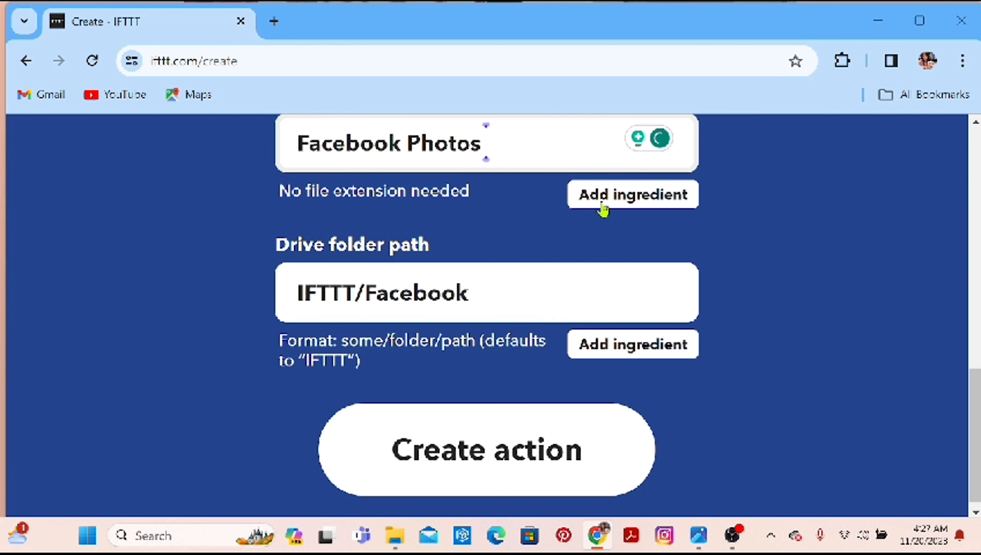
{"action": "left_click", "coordinate": [603, 210]}
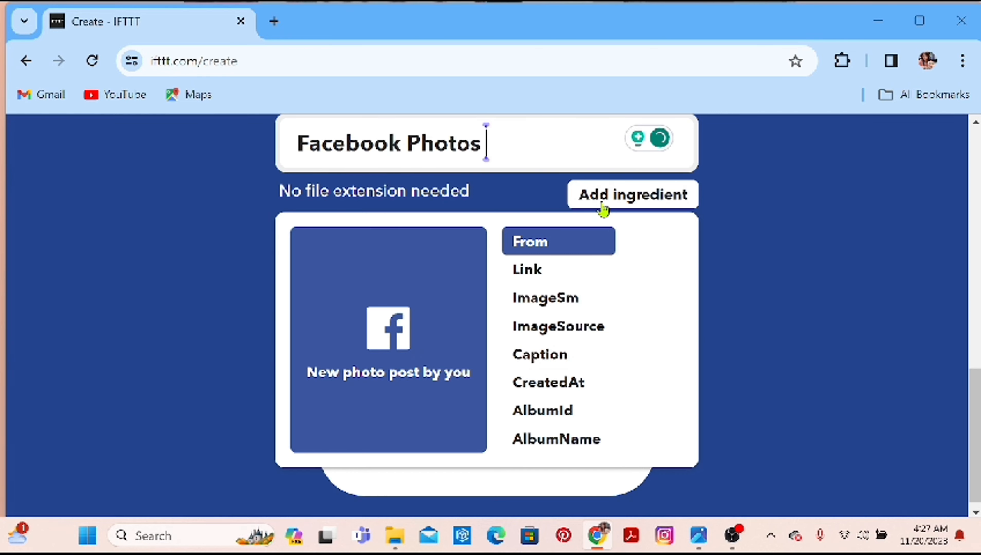
{"action": "left_click", "coordinate": [758, 253]}
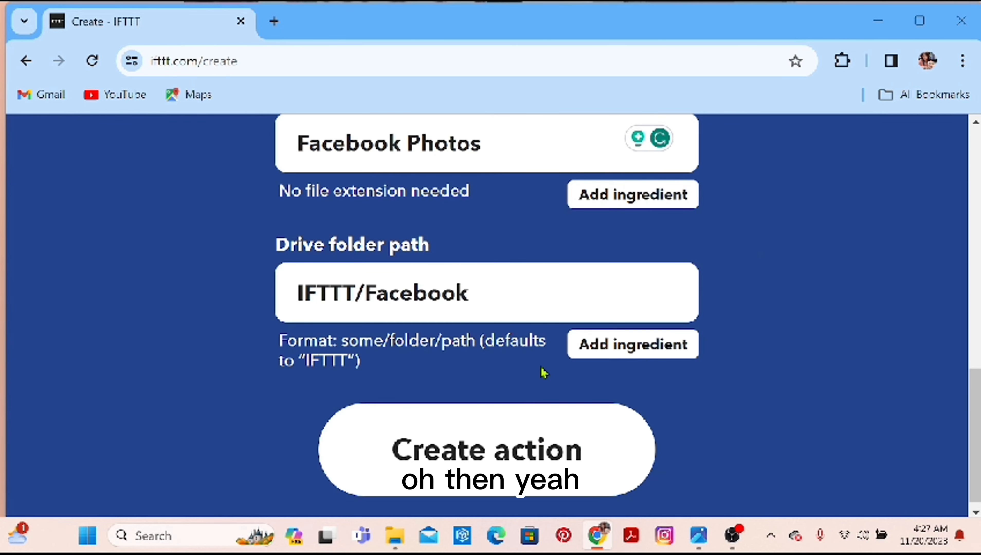
Create the upload action and finish the applet with notifications for its runs turned on.
{"action": "left_click", "coordinate": [490, 450]}
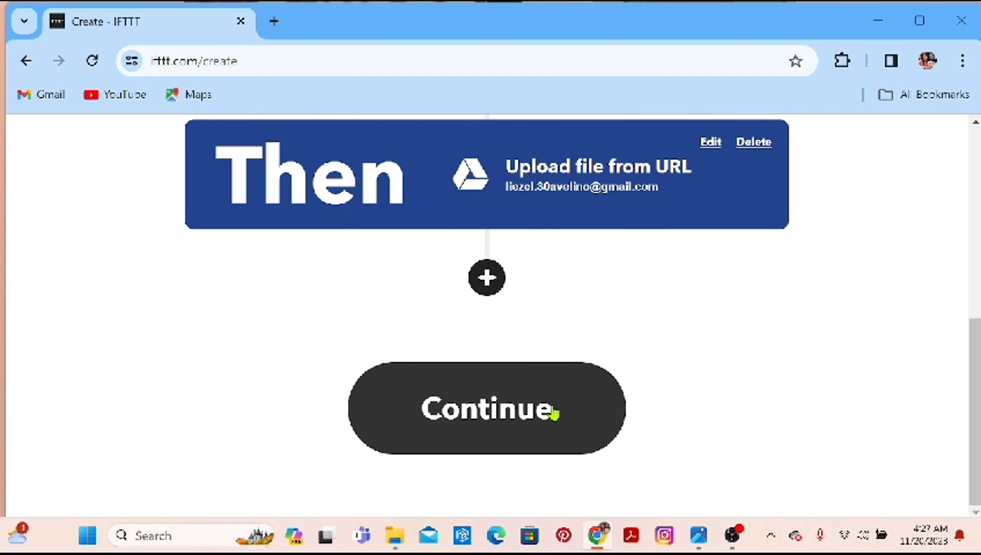
{"action": "left_click", "coordinate": [517, 411]}
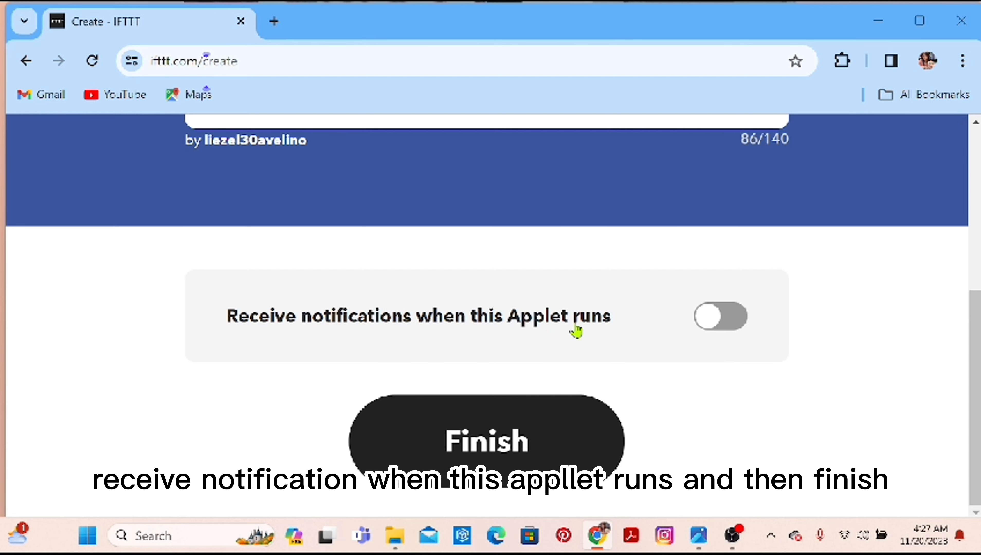
{"action": "left_click", "coordinate": [712, 326]}
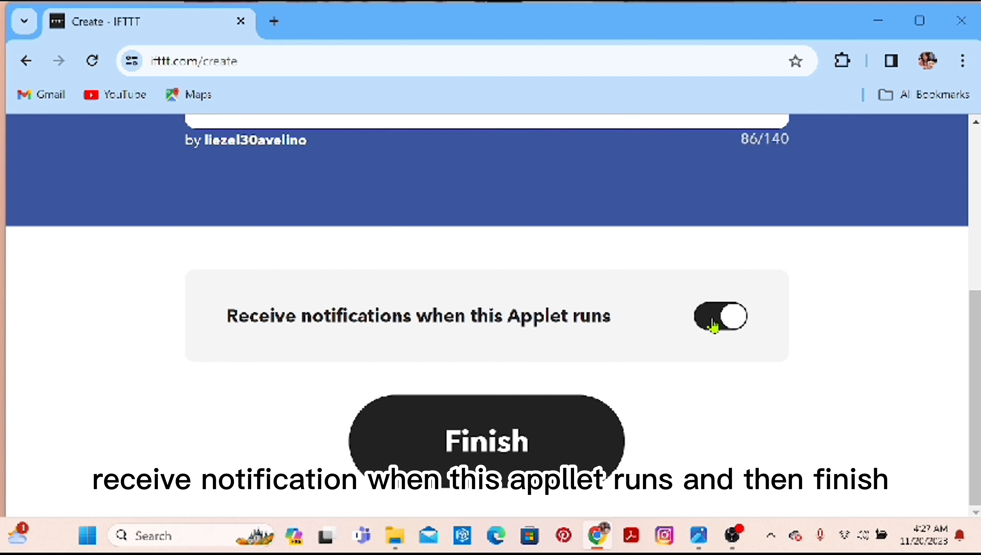
{"action": "left_click", "coordinate": [550, 442]}
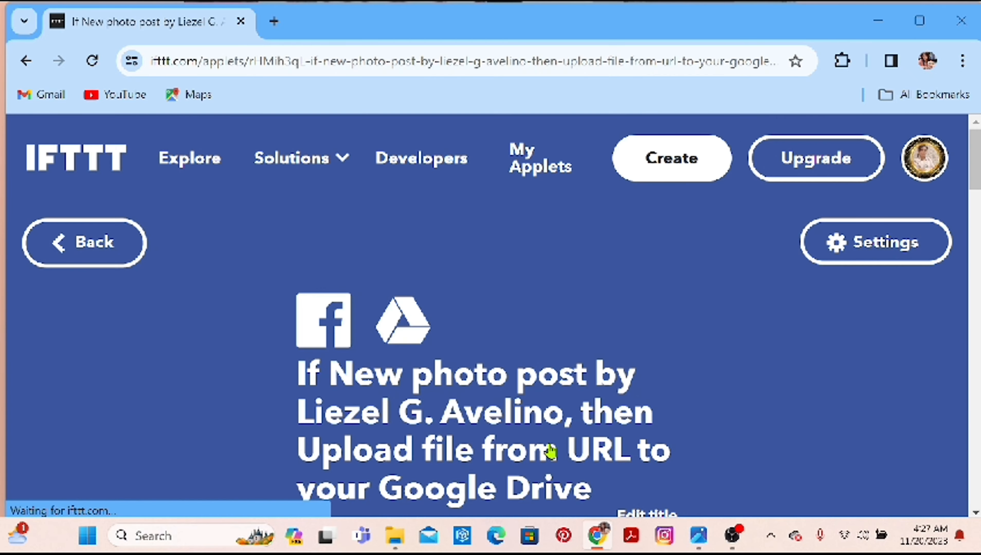
Turn on the Notify me when this runs option in the new applet's details.
{"action": "left_click_drag", "start_coordinate": [977, 163], "coordinate": [978, 172]}
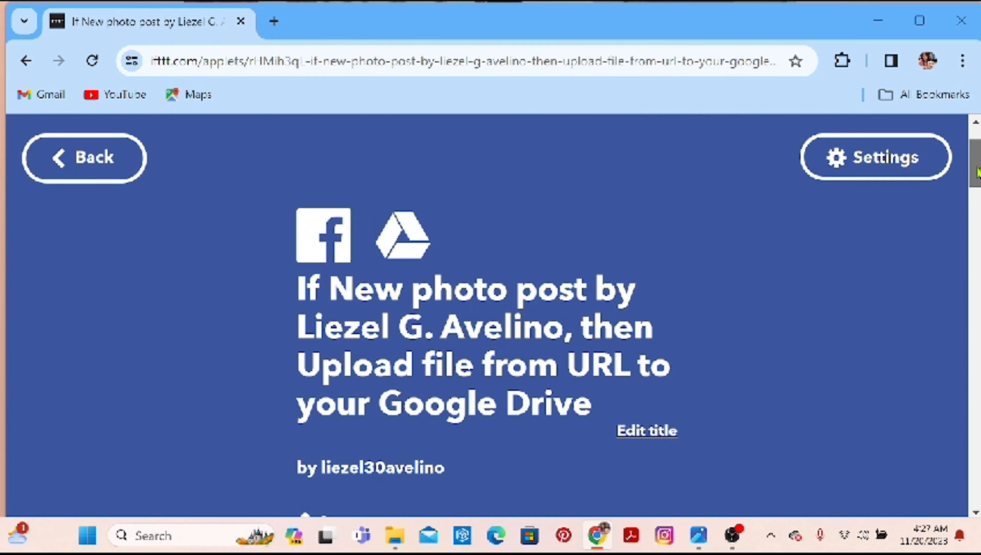
{"action": "scroll", "coordinate": [975, 163], "scroll_direction": "down", "scroll_amount": 3}
{"action": "scroll", "coordinate": [970, 235], "scroll_direction": "down", "scroll_amount": 8}
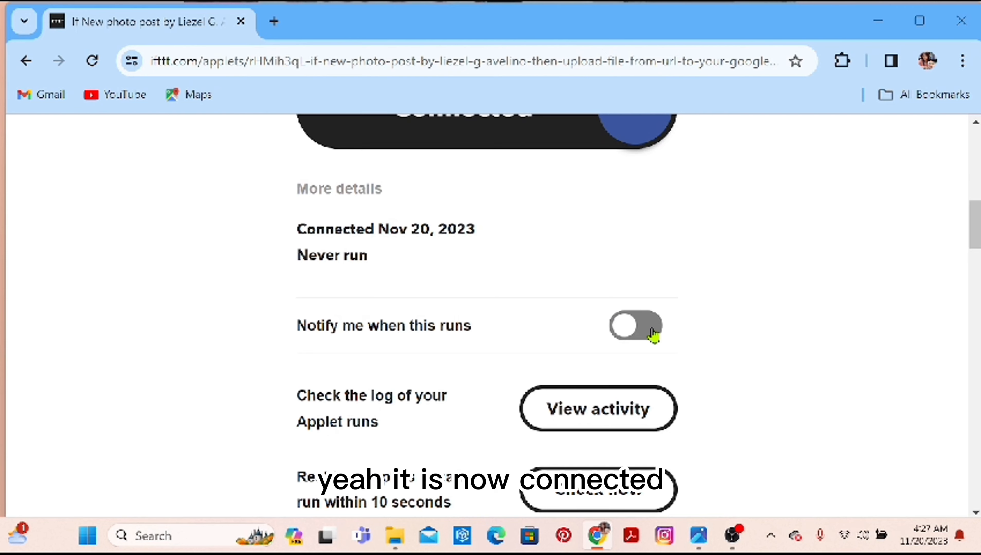
{"action": "left_click", "coordinate": [634, 337]}
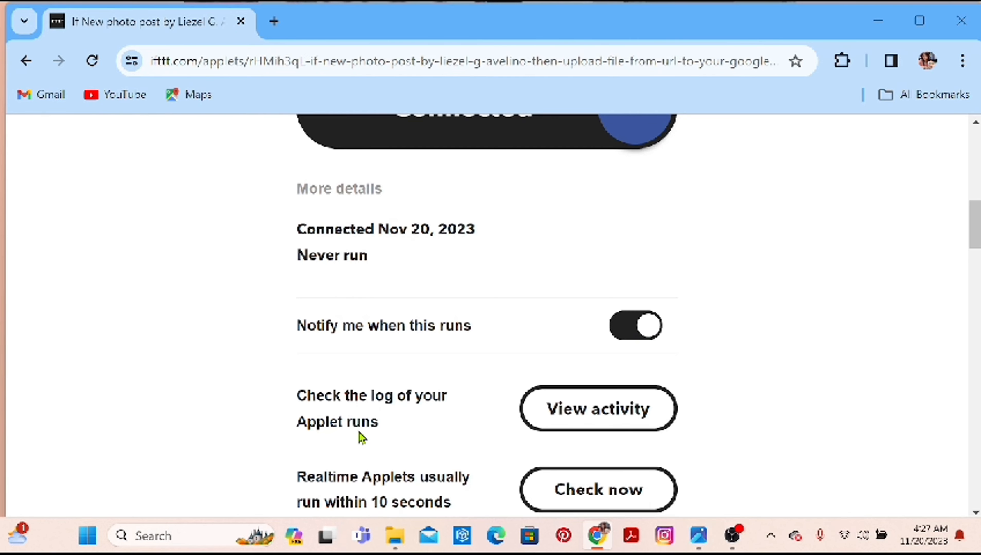
View the log of the applet's runs and return to the applet's page.
{"action": "left_click", "coordinate": [554, 414]}
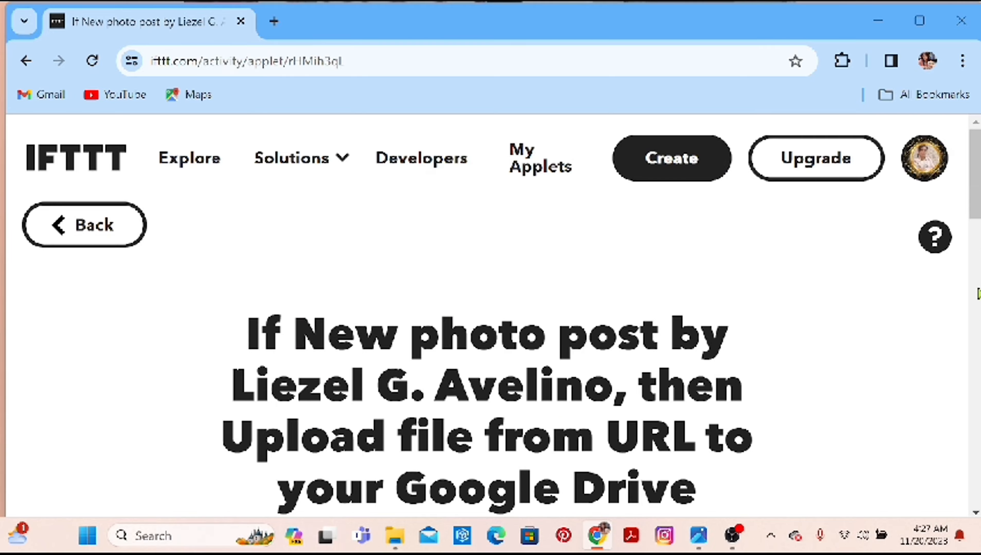
{"action": "scroll", "coordinate": [964, 272], "scroll_direction": "down", "scroll_amount": 6}
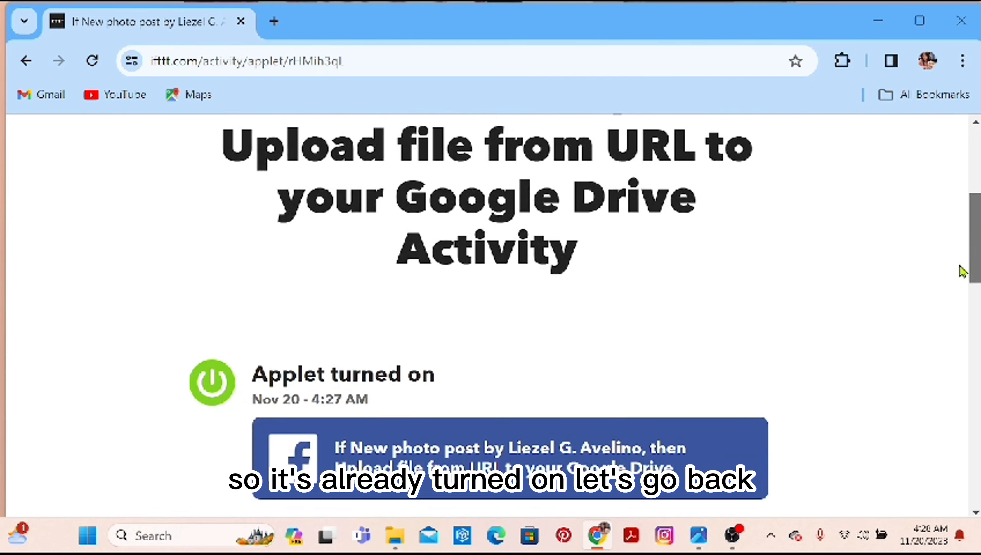
{"action": "scroll", "coordinate": [960, 272], "scroll_direction": "down", "scroll_amount": 1}
{"action": "scroll", "coordinate": [960, 272], "scroll_direction": "up", "scroll_amount": 5}
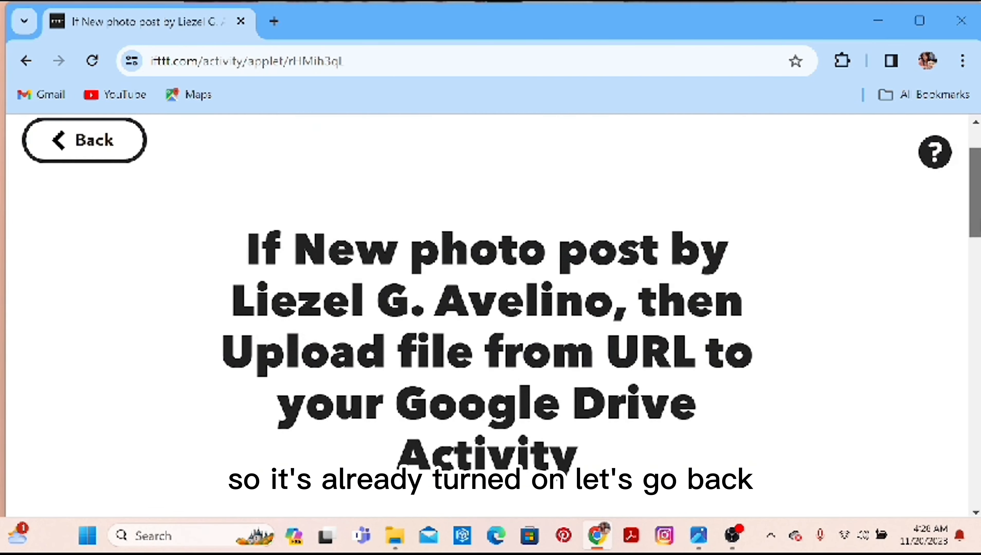
{"action": "scroll", "coordinate": [494, 311], "scroll_direction": "up", "scroll_amount": 1}
{"action": "left_click", "coordinate": [70, 187]}
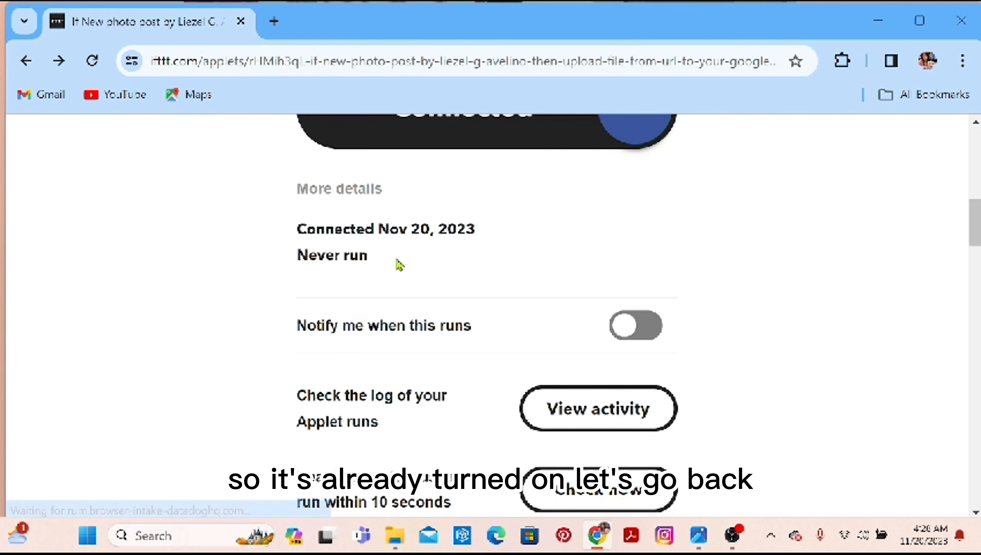
Run an immediate check of the applet and review its connection details.
{"action": "left_click", "coordinate": [580, 498]}
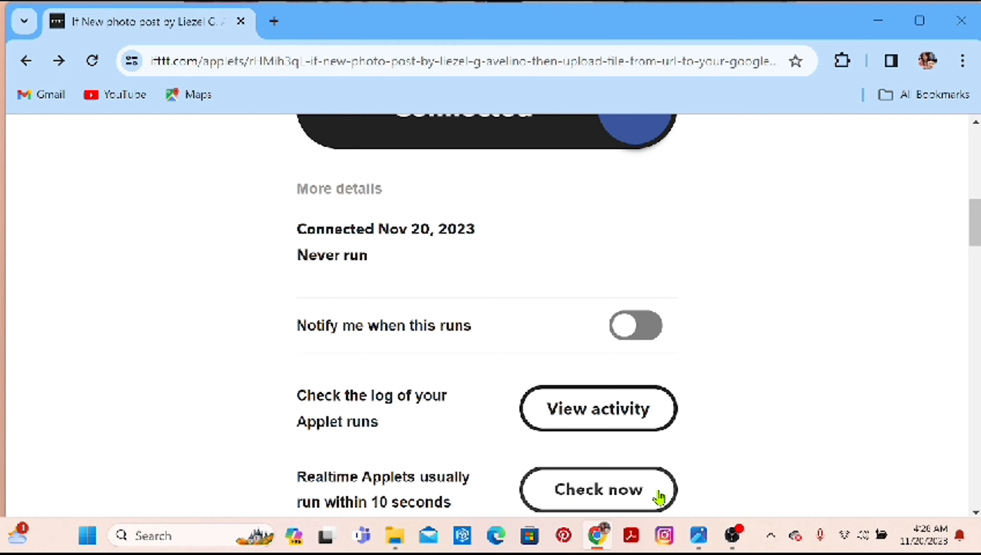
{"action": "scroll", "coordinate": [976, 234], "scroll_direction": "down", "scroll_amount": 1}
{"action": "mouse_move", "coordinate": [977, 237]}
{"action": "left_mouse_down"}
{"action": "mouse_move", "coordinate": [978, 265]}
{"action": "mouse_move", "coordinate": [980, 236]}
{"action": "left_mouse_up"}
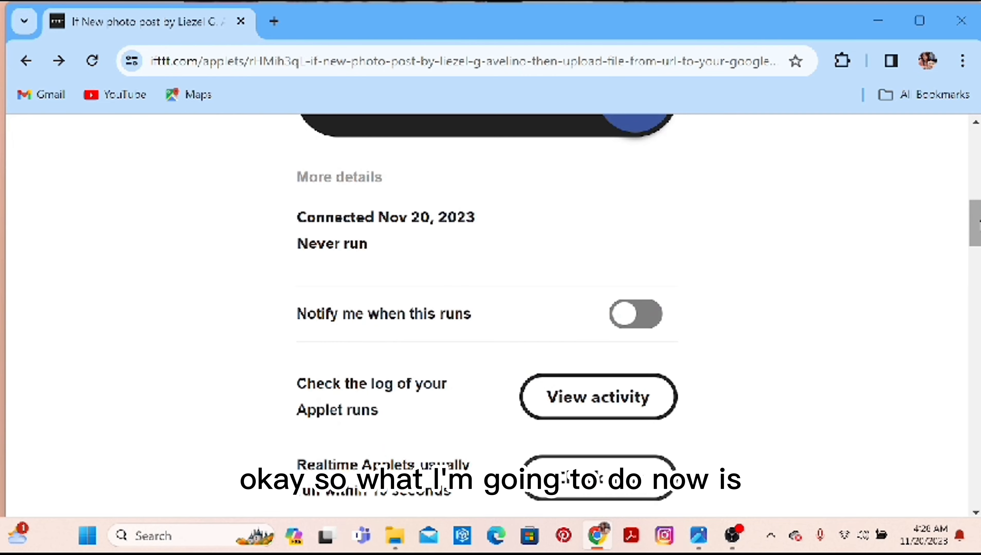
{"action": "scroll", "coordinate": [978, 220], "scroll_direction": "up", "scroll_amount": 5}
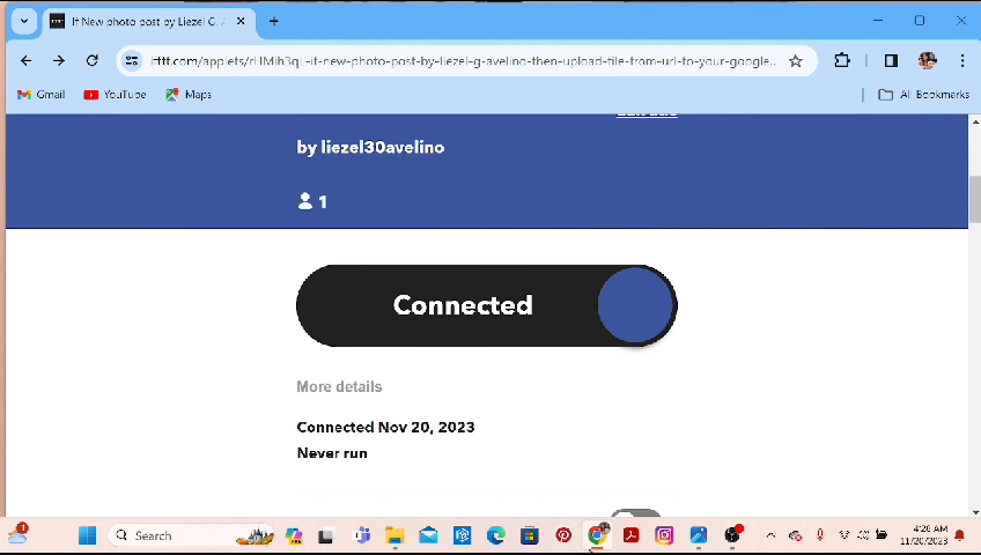
Open Facebook in a new browser tab using the earlier facebook.com login search.
{"action": "mouse_move", "coordinate": [603, 547]}
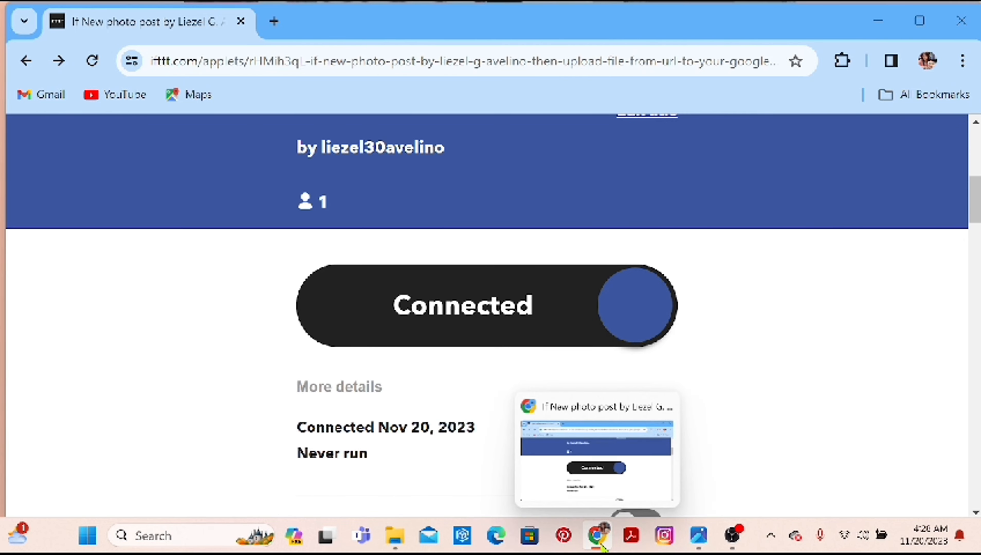
{"action": "left_click", "coordinate": [274, 21]}
{"action": "left_click", "coordinate": [414, 406]}
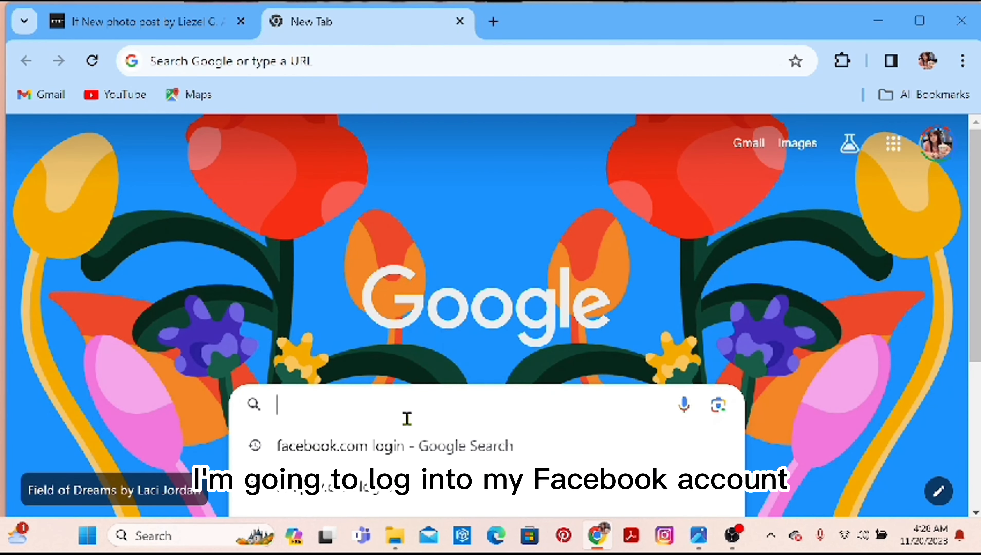
{"action": "left_click", "coordinate": [395, 462]}
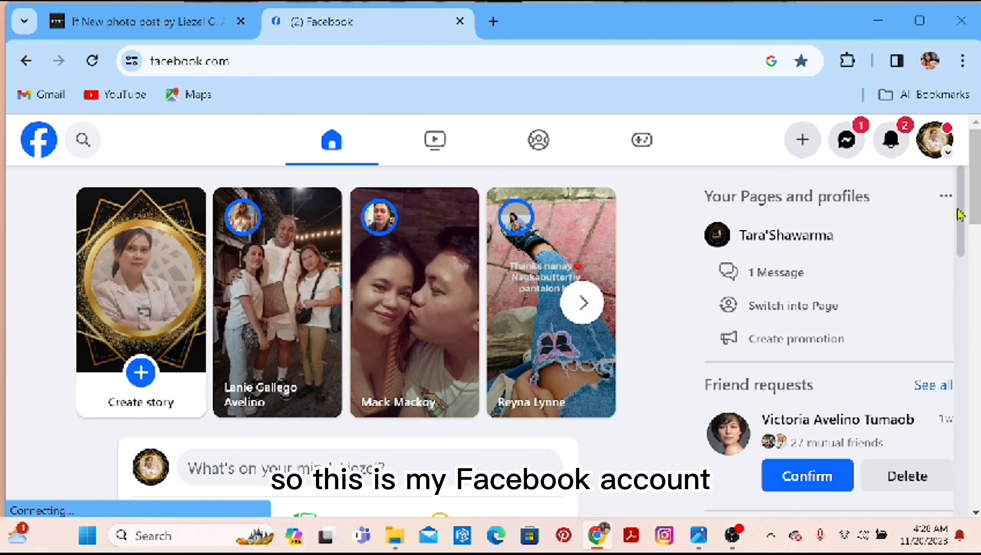
Start a new Facebook photo post and add the Coffee at Toast Box image from the Pictures folder.
{"action": "scroll", "coordinate": [962, 217], "scroll_direction": "down", "scroll_amount": 6}
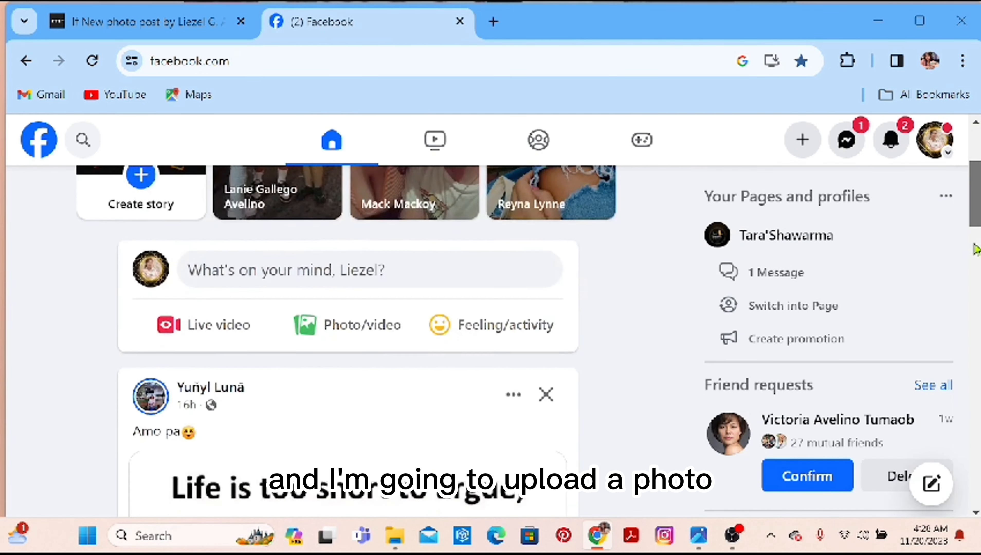
{"action": "scroll", "coordinate": [975, 257], "scroll_direction": "up", "scroll_amount": 4}
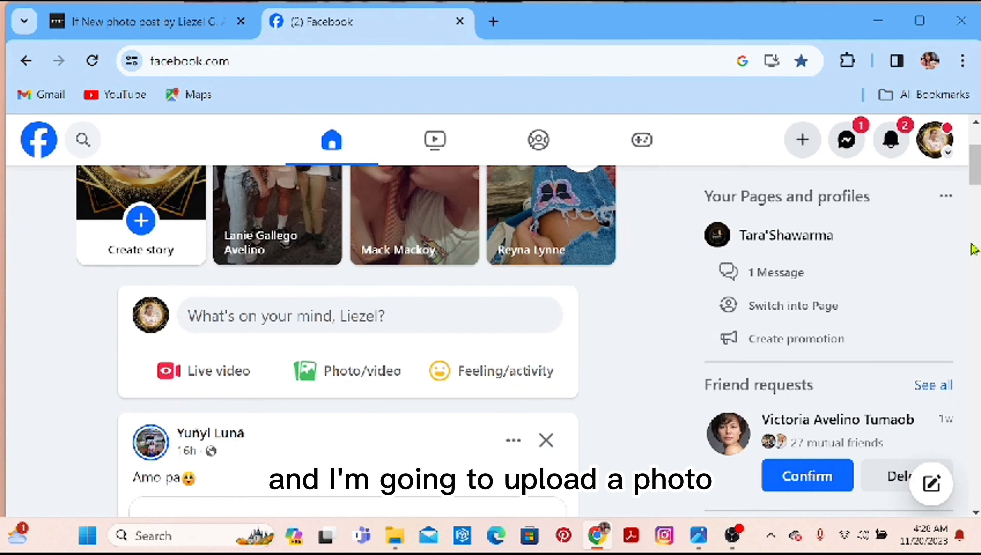
{"action": "left_click", "coordinate": [313, 369]}
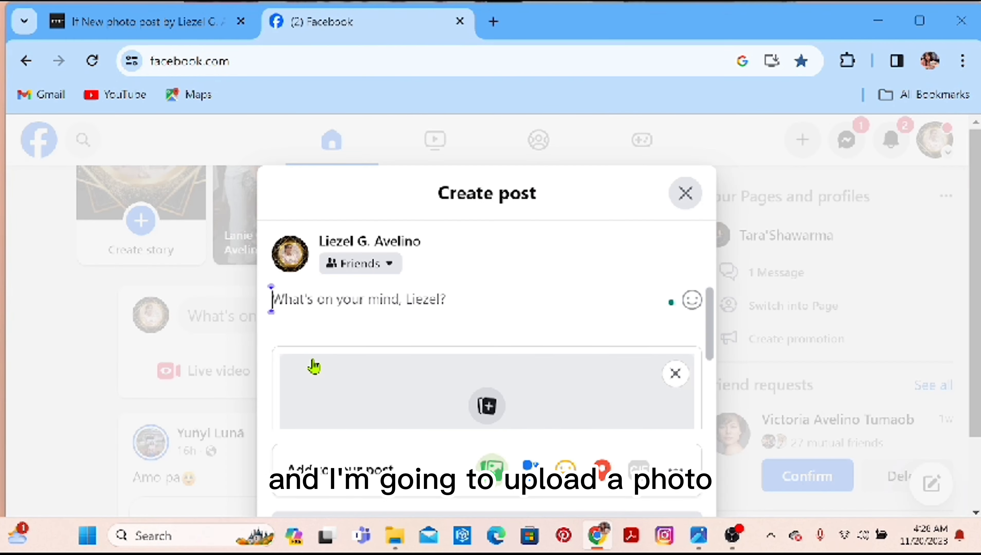
{"action": "left_click_drag", "start_coordinate": [709, 344], "coordinate": [711, 370]}
{"action": "left_click", "coordinate": [502, 394]}
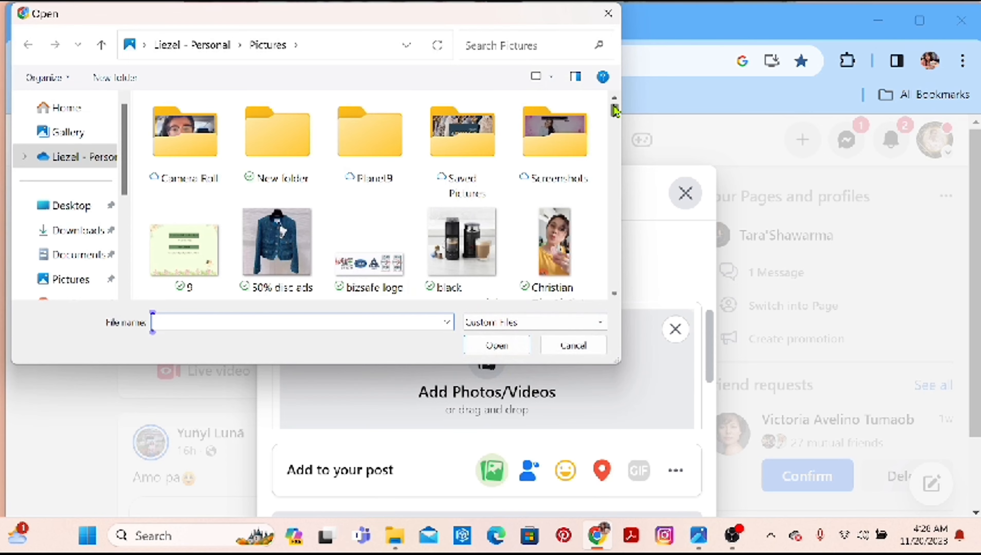
{"action": "mouse_move", "coordinate": [614, 114]}
{"action": "left_mouse_down"}
{"action": "mouse_move", "coordinate": [614, 131]}
{"action": "mouse_move", "coordinate": [614, 121]}
{"action": "left_mouse_up"}
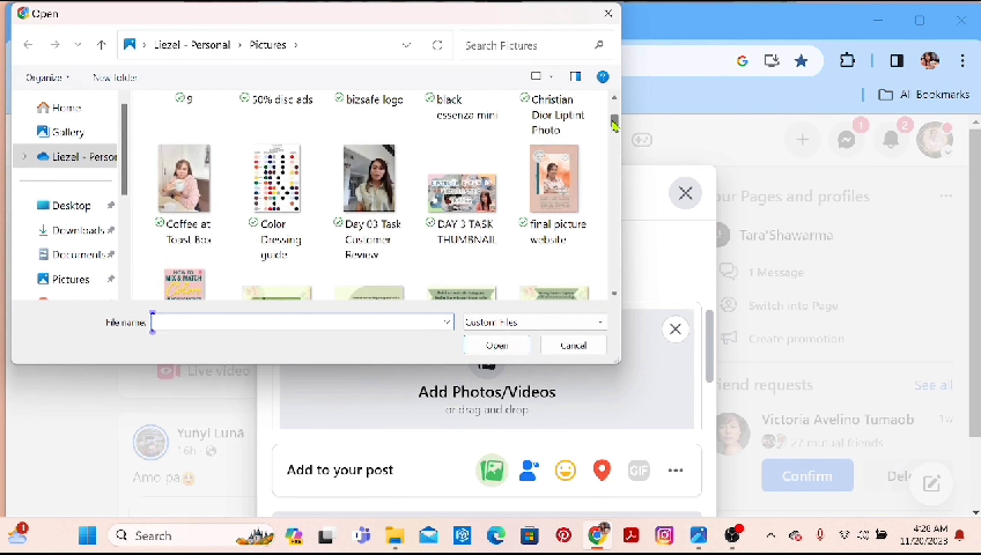
{"action": "left_click", "coordinate": [199, 200]}
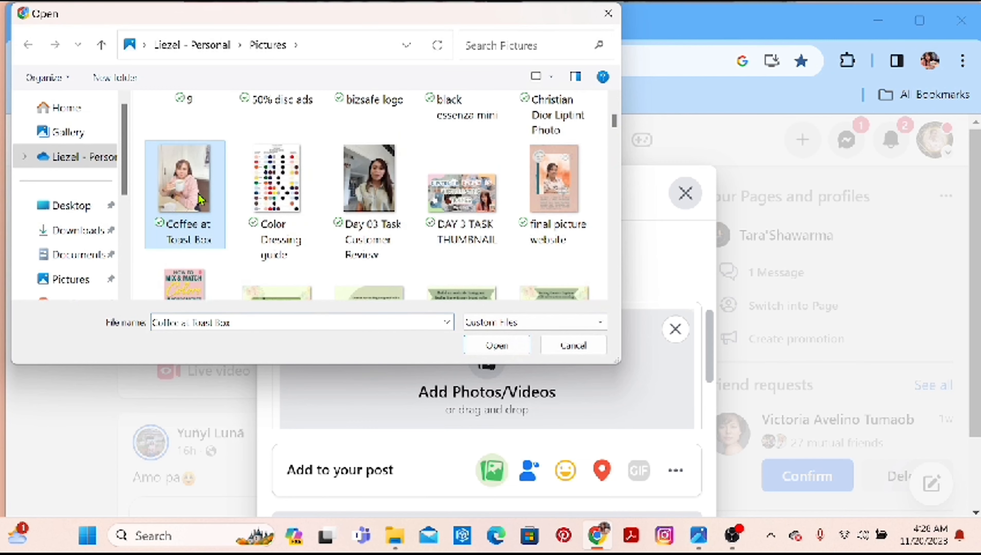
{"action": "left_click", "coordinate": [474, 348]}
Publish the photo post to Friends without a caption.
{"action": "scroll", "coordinate": [699, 389], "scroll_direction": "down", "scroll_amount": 5}
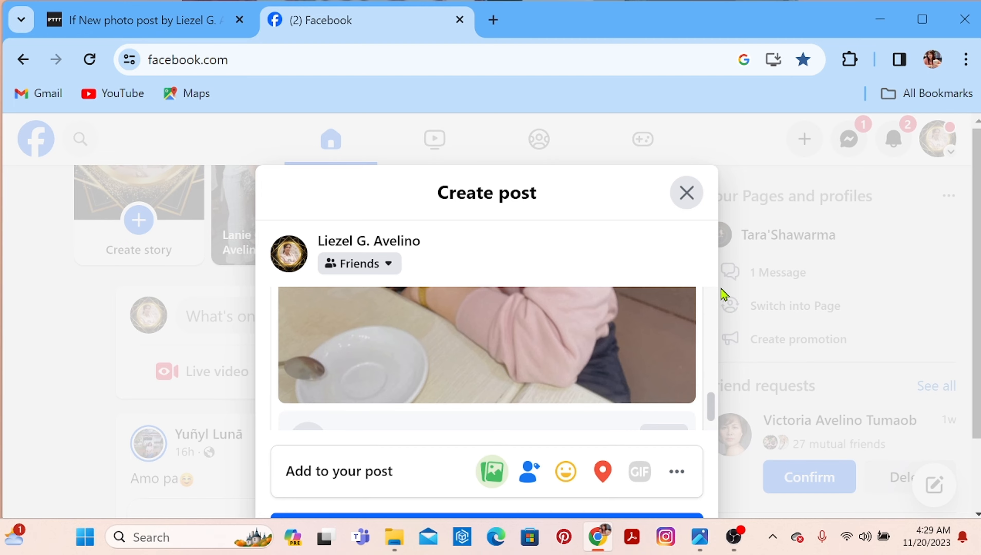
{"action": "left_click_drag", "start_coordinate": [711, 407], "coordinate": [712, 431]}
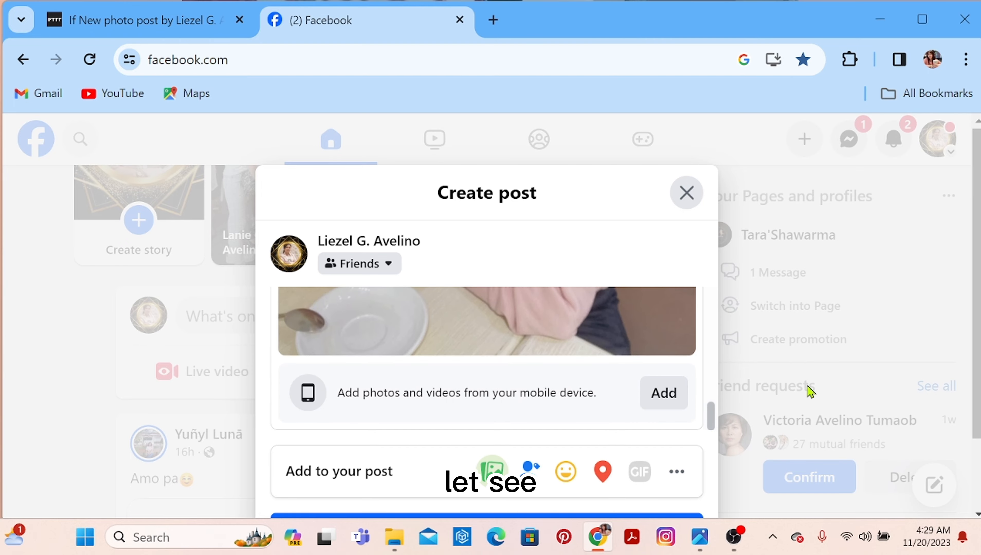
{"action": "scroll", "coordinate": [978, 418], "scroll_direction": "down", "scroll_amount": 1}
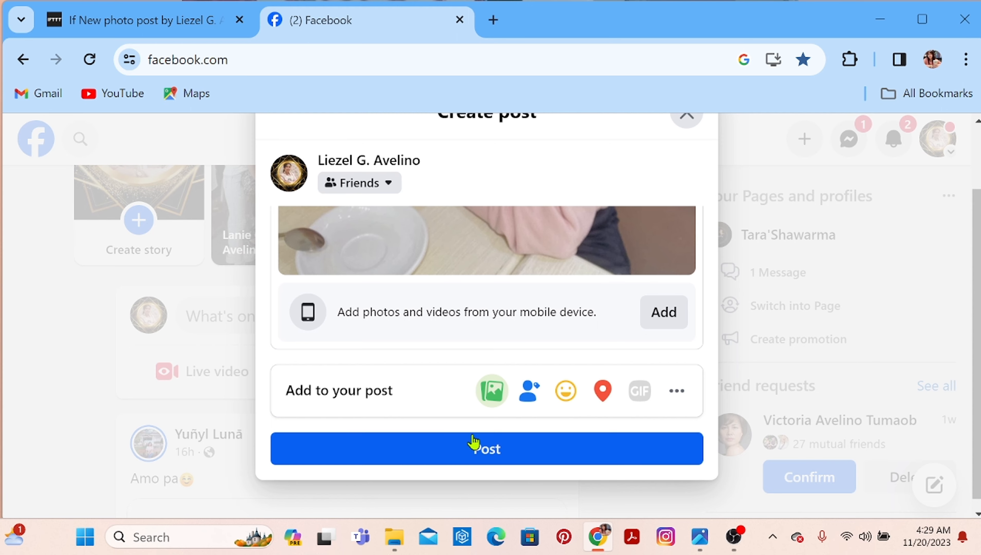
{"action": "left_click", "coordinate": [557, 449]}
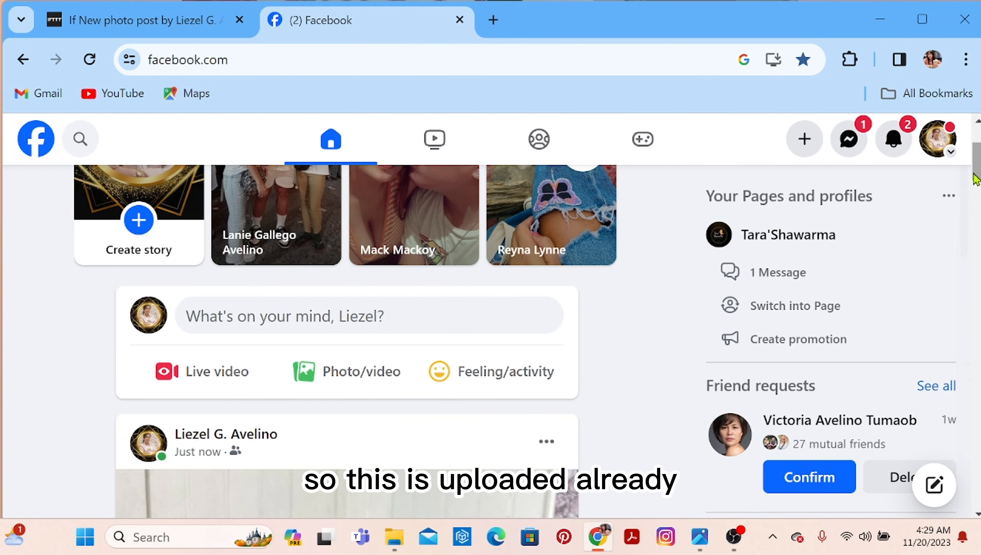
Review the newly published photo post in the Facebook feed.
{"action": "scroll", "coordinate": [347, 341], "scroll_direction": "down", "scroll_amount": 10}
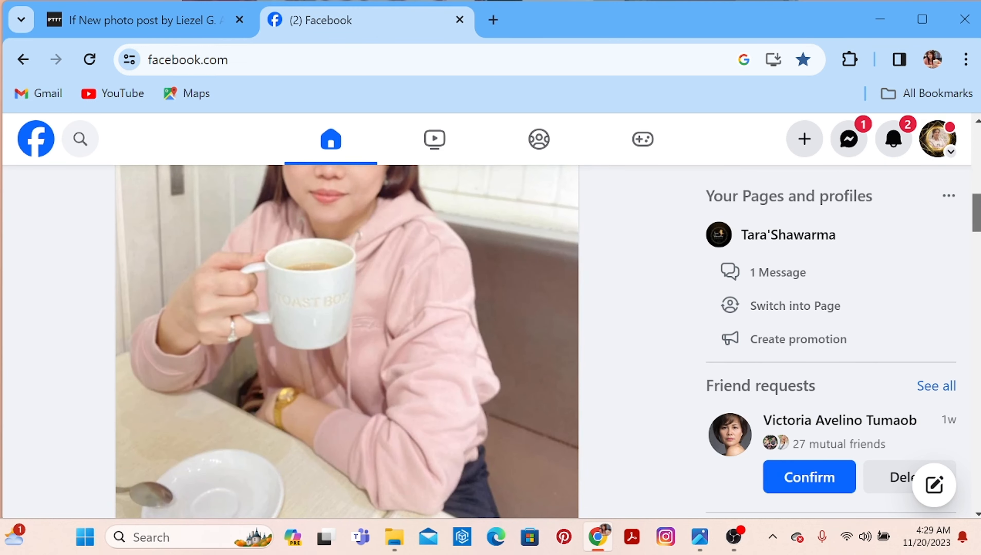
{"action": "scroll", "coordinate": [347, 342], "scroll_direction": "down", "scroll_amount": 5}
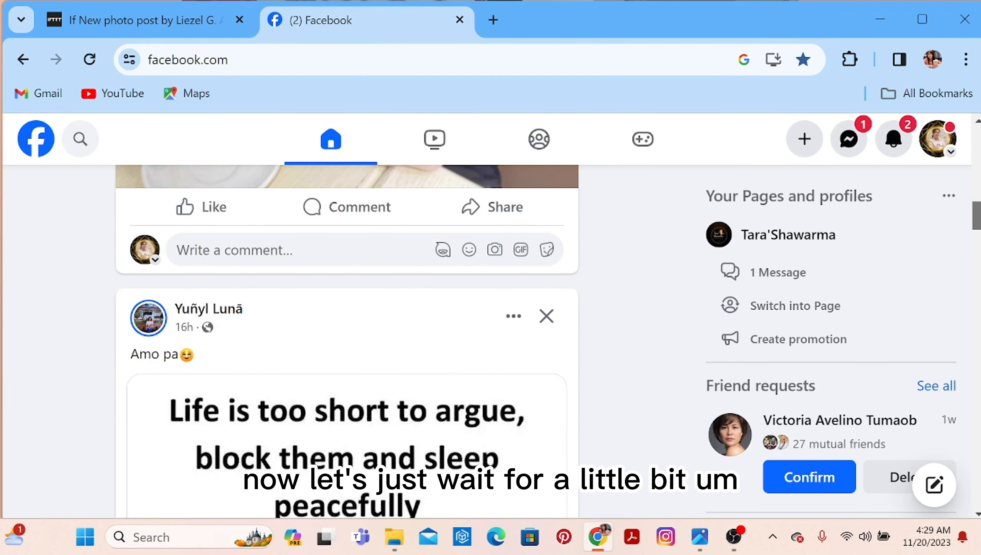
{"action": "scroll", "coordinate": [979, 246], "scroll_direction": "down", "scroll_amount": 6}
{"action": "scroll", "coordinate": [979, 246], "scroll_direction": "up", "scroll_amount": 7}
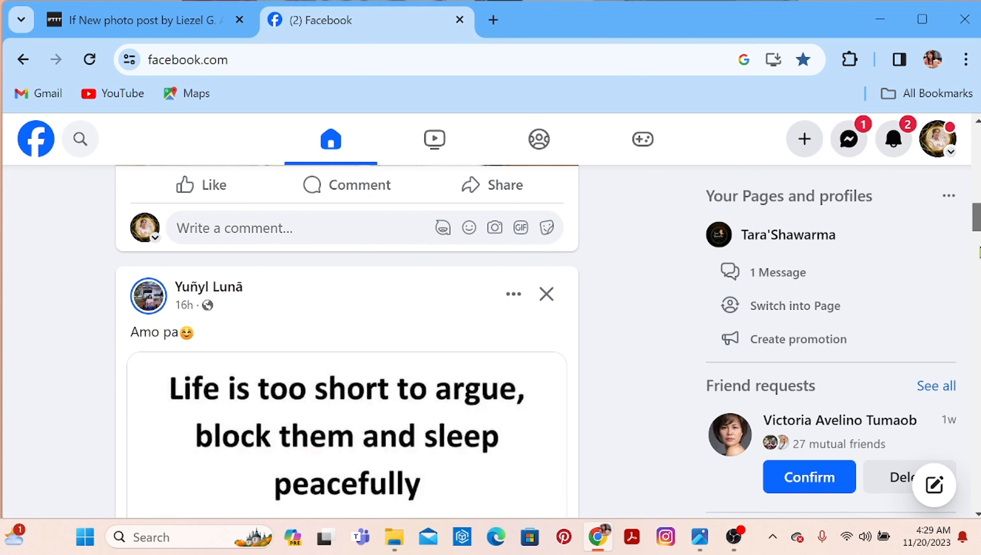
{"action": "left_click_drag", "start_coordinate": [979, 242], "coordinate": [978, 176]}
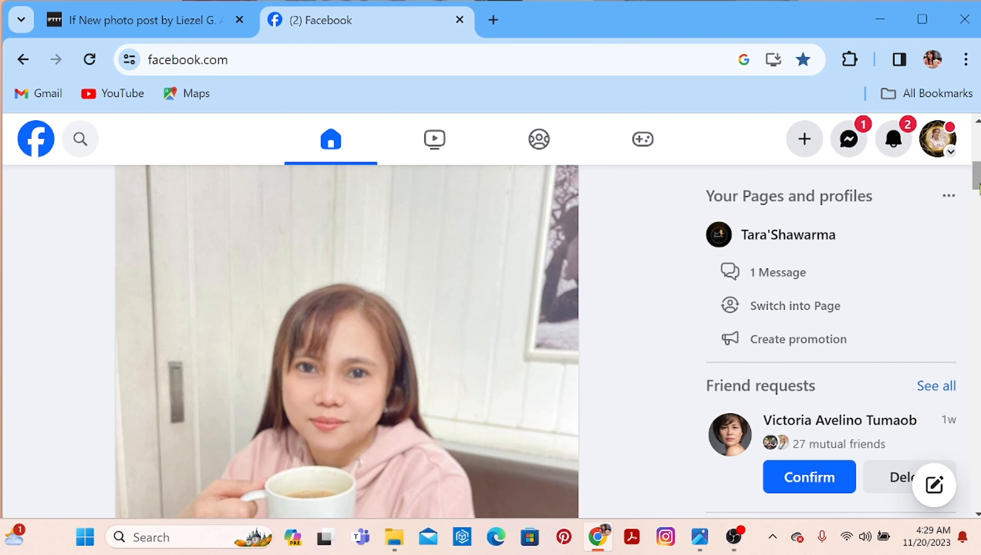
{"action": "scroll", "coordinate": [976, 194], "scroll_direction": "down", "scroll_amount": 3}
{"action": "scroll", "coordinate": [956, 242], "scroll_direction": "down", "scroll_amount": 2}
Open Google Drive in a new browser tab and check My Drive's suggested files and folders for the posted photo.
{"action": "mouse_move", "coordinate": [596, 549]}
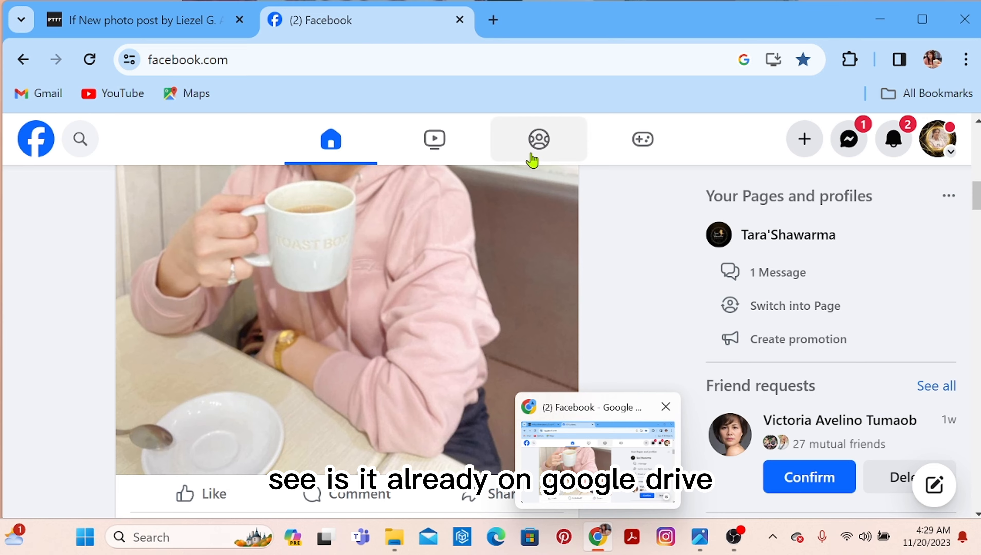
{"action": "left_click", "coordinate": [492, 19]}
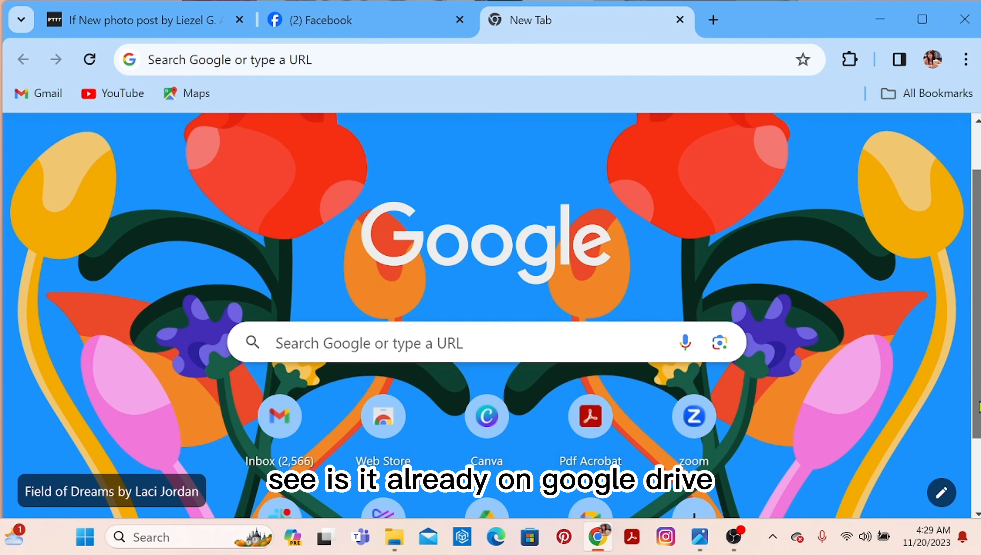
{"action": "left_click", "coordinate": [491, 482]}
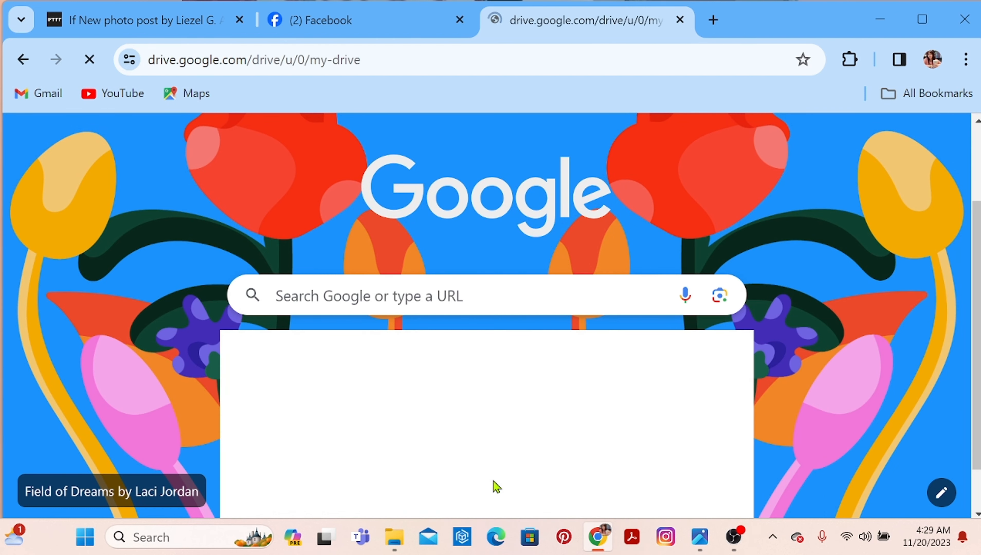
{"action": "scroll", "coordinate": [493, 481], "scroll_direction": "down", "scroll_amount": 2}
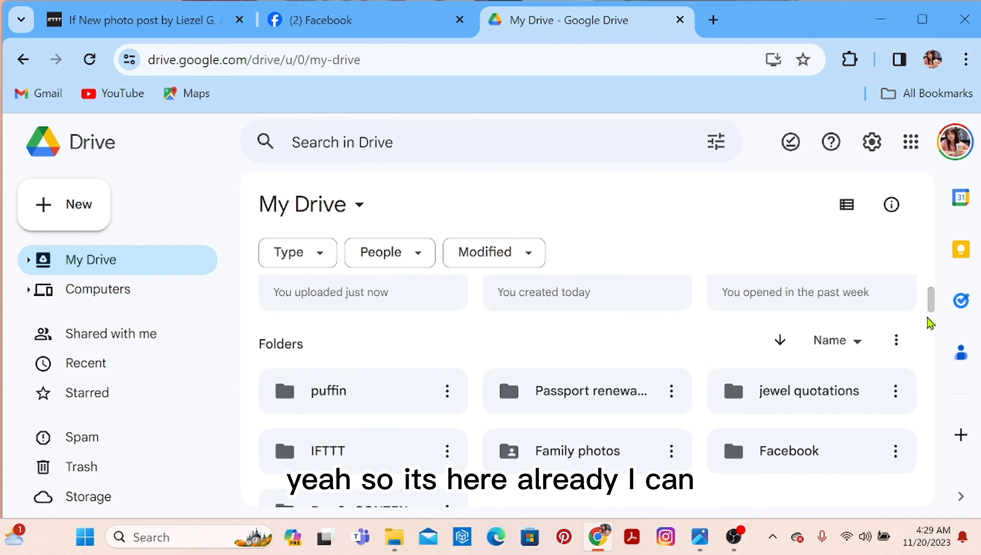
{"action": "left_click_drag", "start_coordinate": [929, 299], "coordinate": [930, 319]}
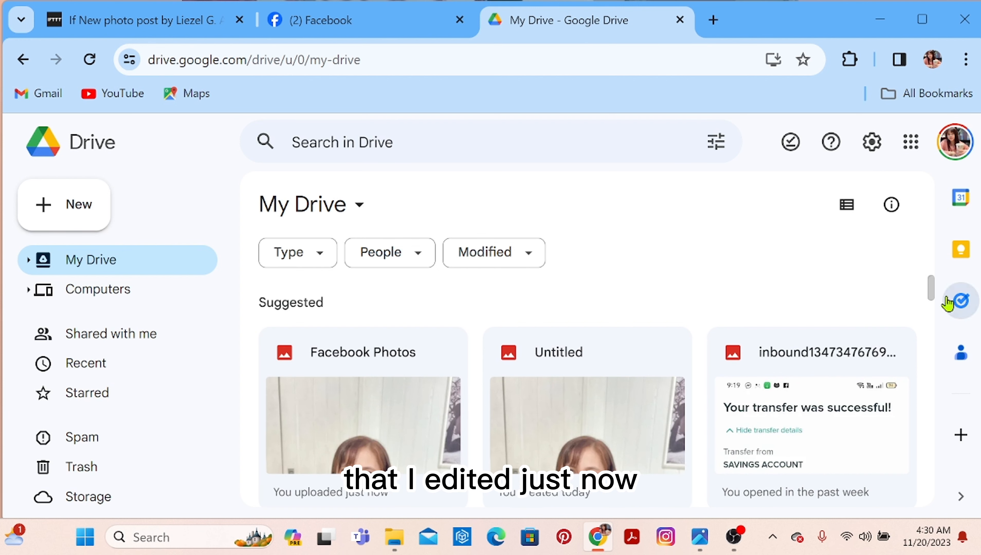
{"action": "mouse_move", "coordinate": [932, 291]}
{"action": "left_mouse_down"}
{"action": "mouse_move", "coordinate": [934, 313]}
{"action": "mouse_move", "coordinate": [935, 288]}
{"action": "mouse_move", "coordinate": [934, 296]}
{"action": "left_mouse_up"}
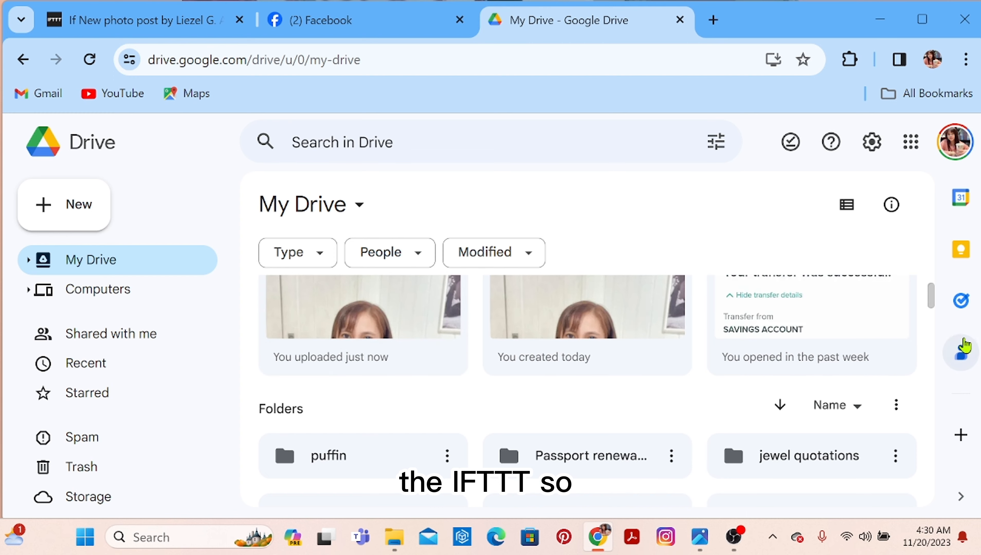
{"action": "left_click_drag", "start_coordinate": [934, 301], "coordinate": [934, 299]}
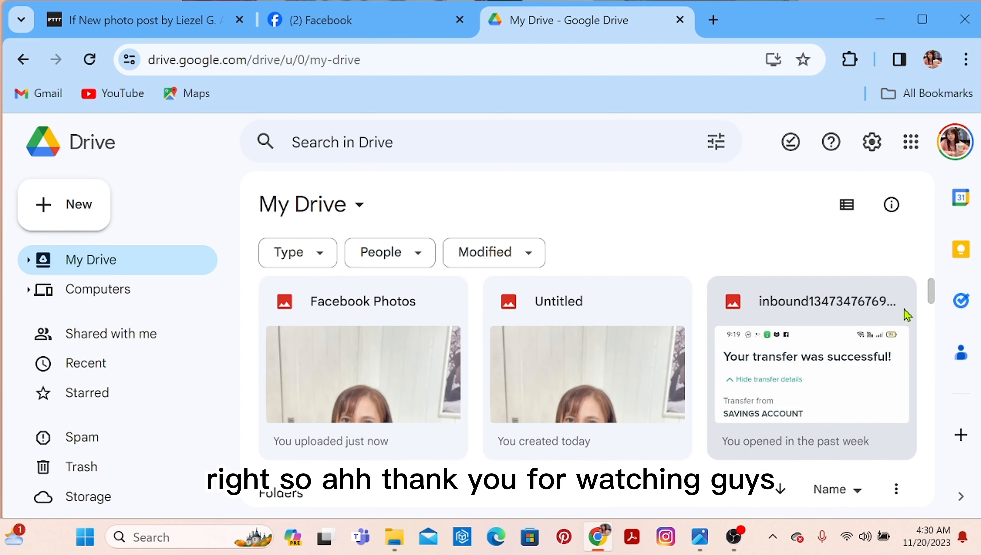